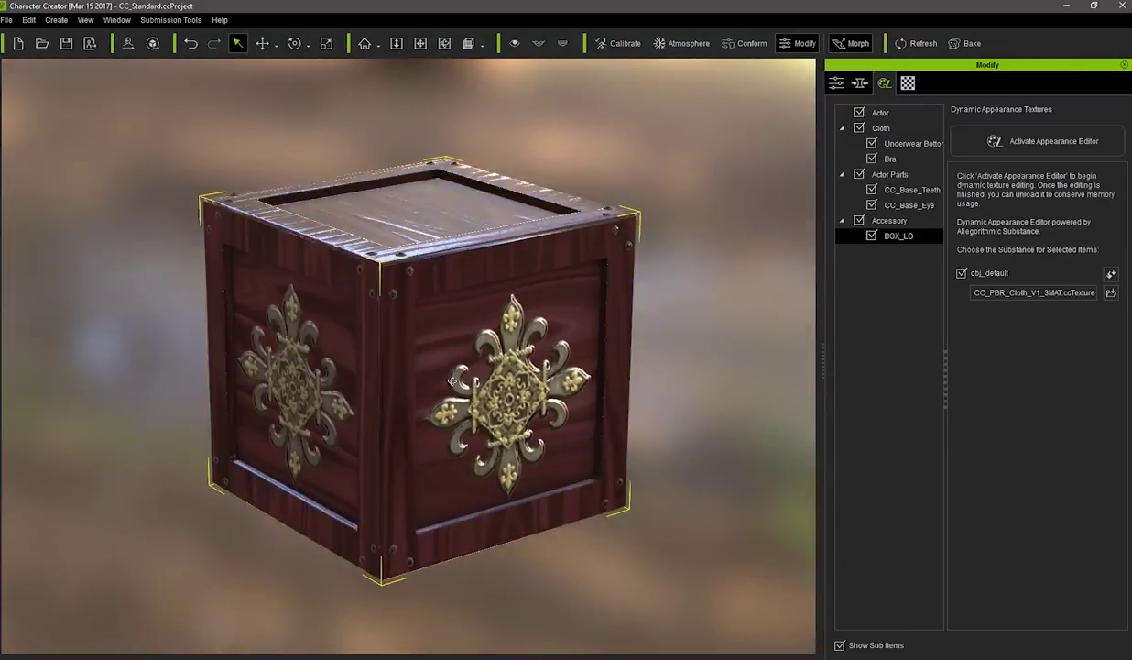
- Examine the finished crate variants and their wood and metal surfaces from several angles under changing lighting
left_click_drag(385, 385, 139, 403)
right_click_drag(140, 402, 112, 390)
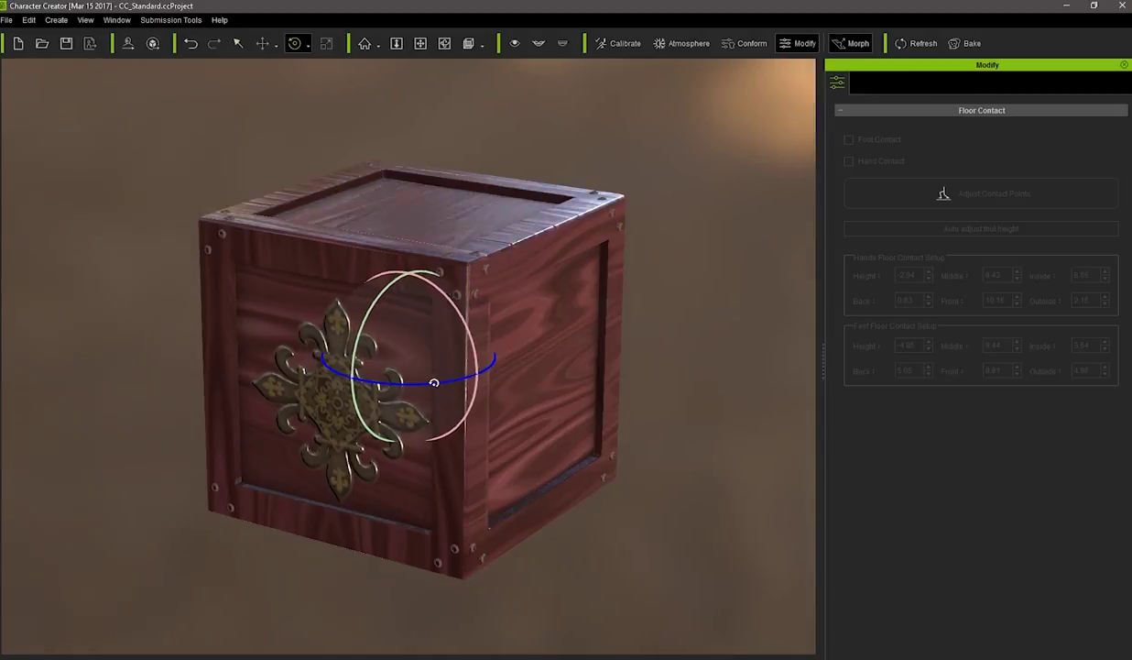
left_click_drag(433, 382, 326, 383)
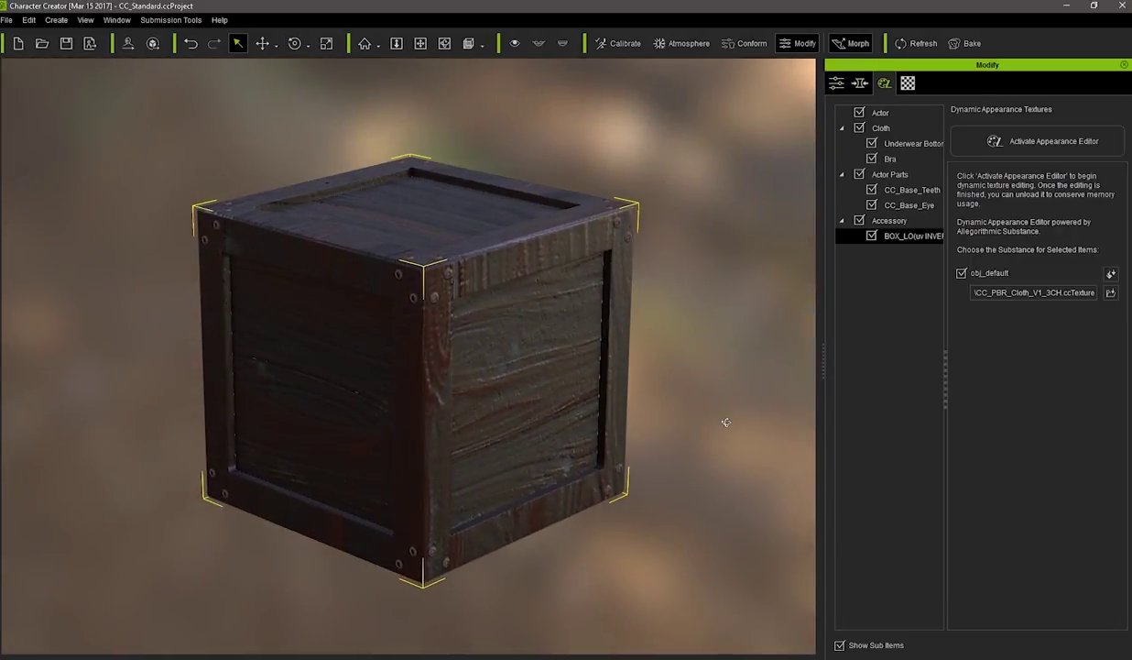
key("e")
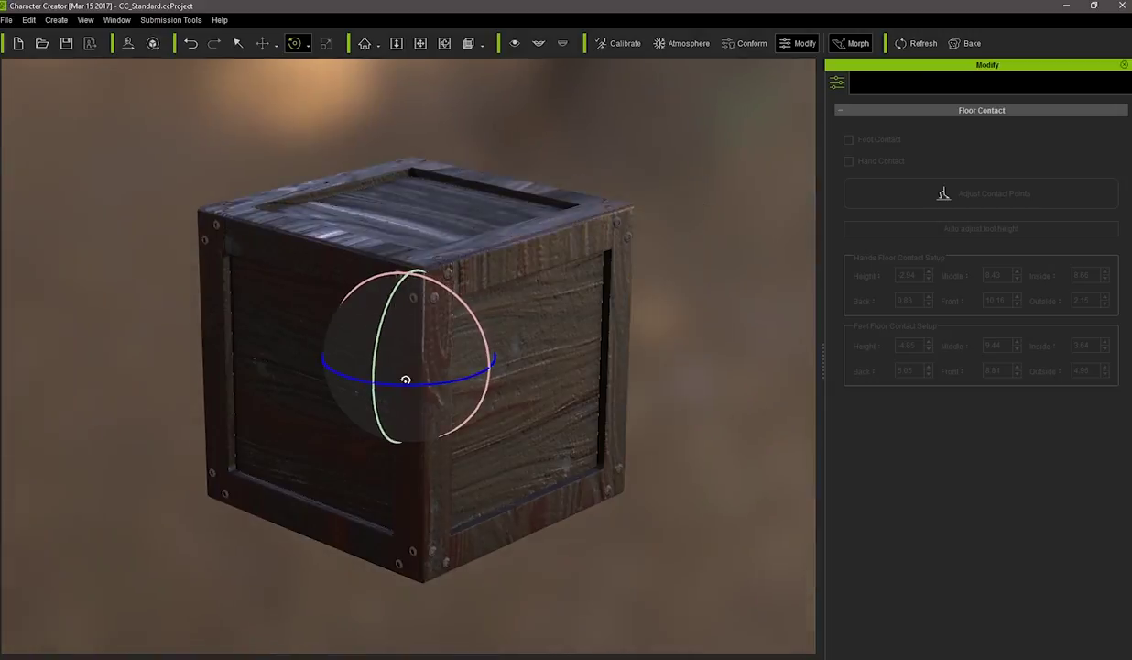
left_click_drag(404, 379, 238, 376)
key("q")
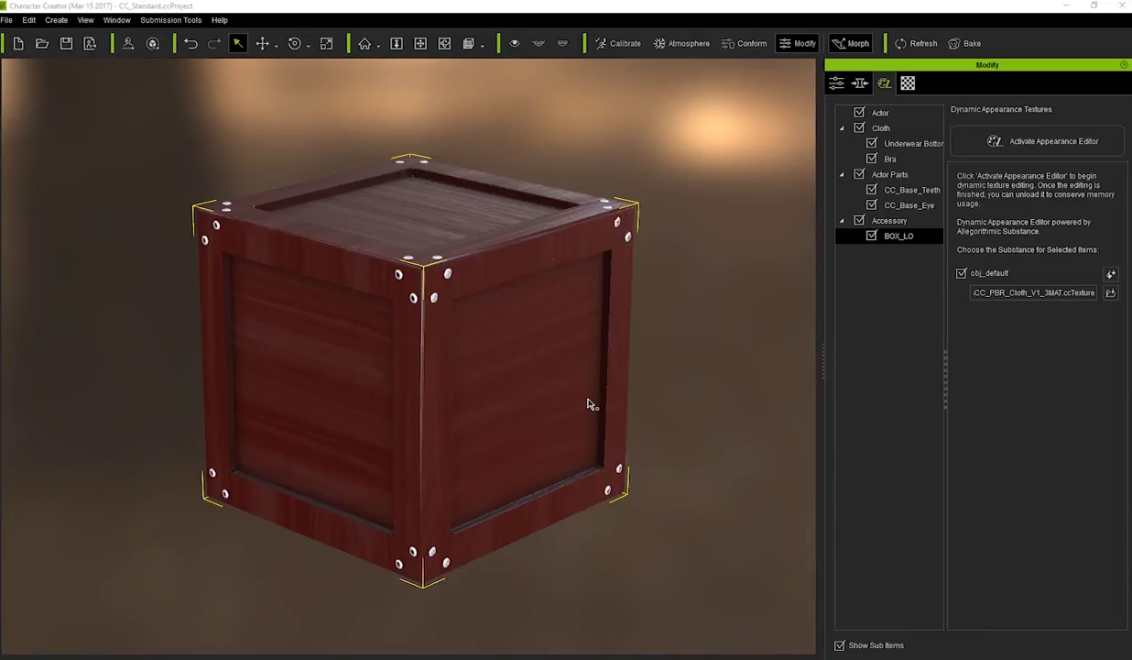
right_click_drag(586, 404, 472, 413)
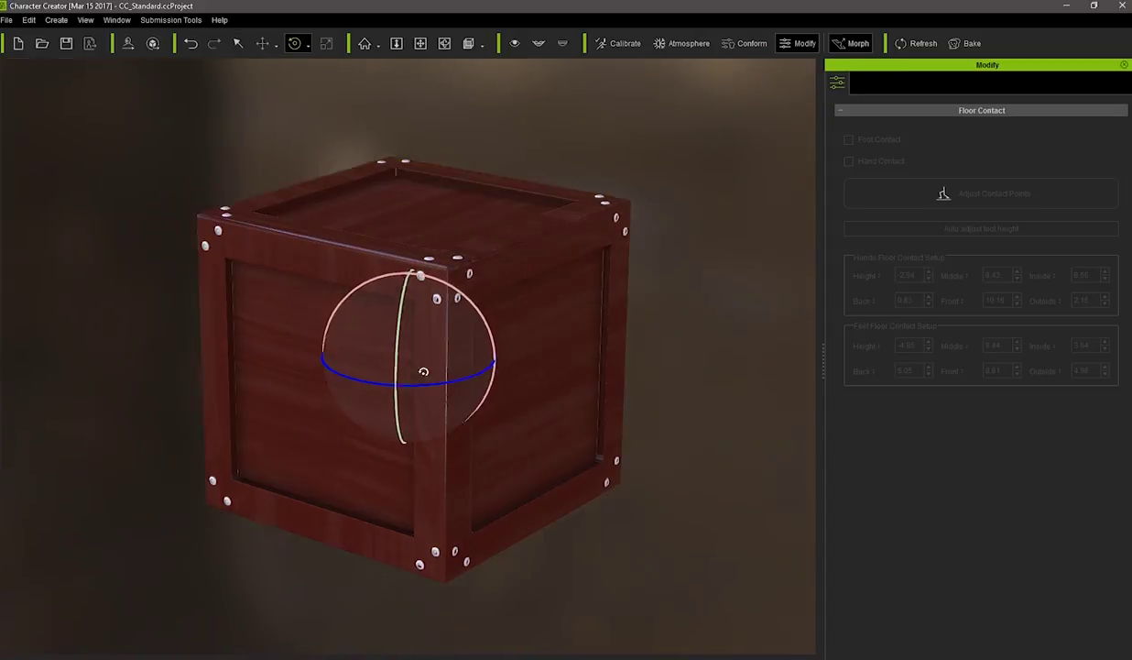
left_click_drag(423, 371, 336, 367)
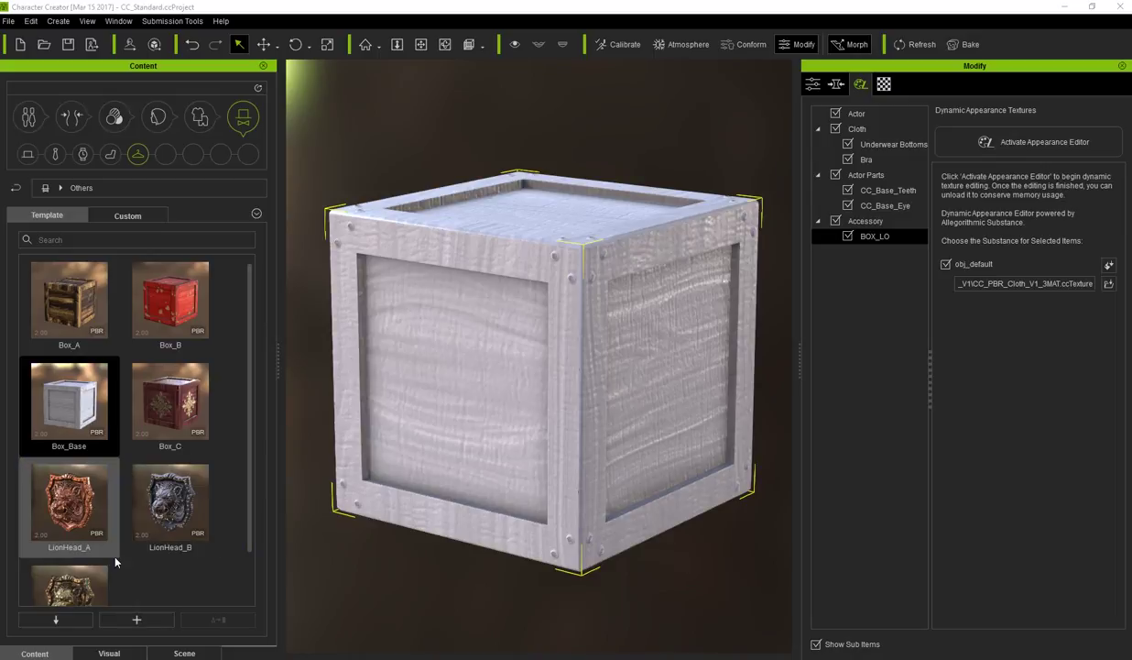
- Activate the Appearance Editor for the Box_Base crate and close the content and scene managers to enlarge the viewport
left_click(67, 407)
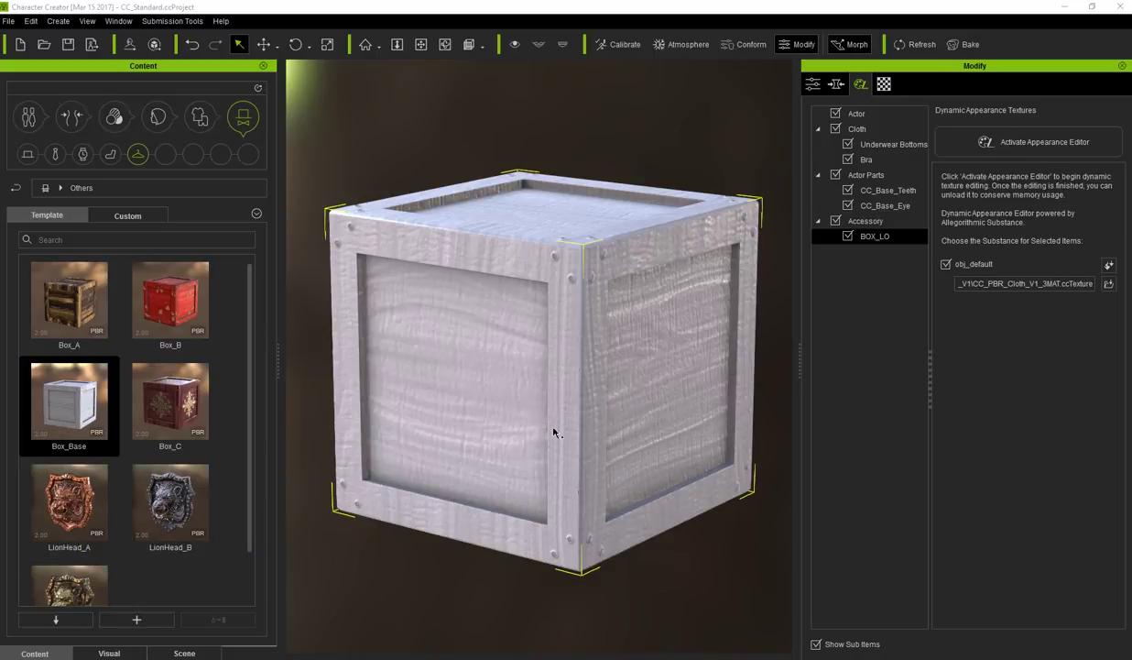
left_click(1017, 143)
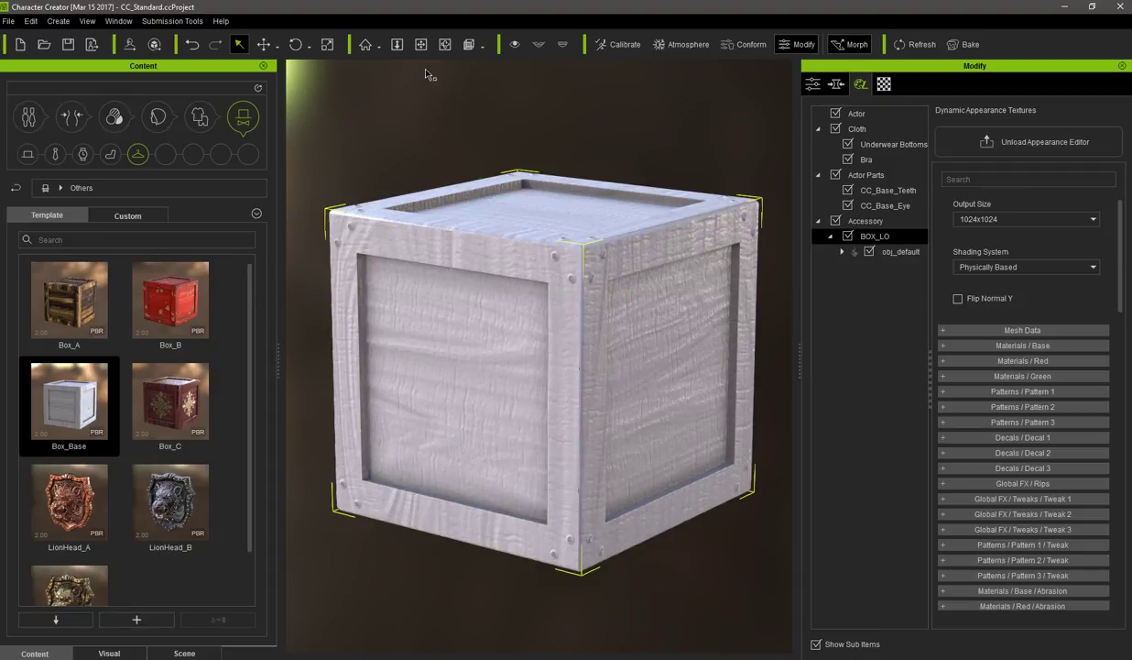
left_click(264, 66)
left_click(264, 66)
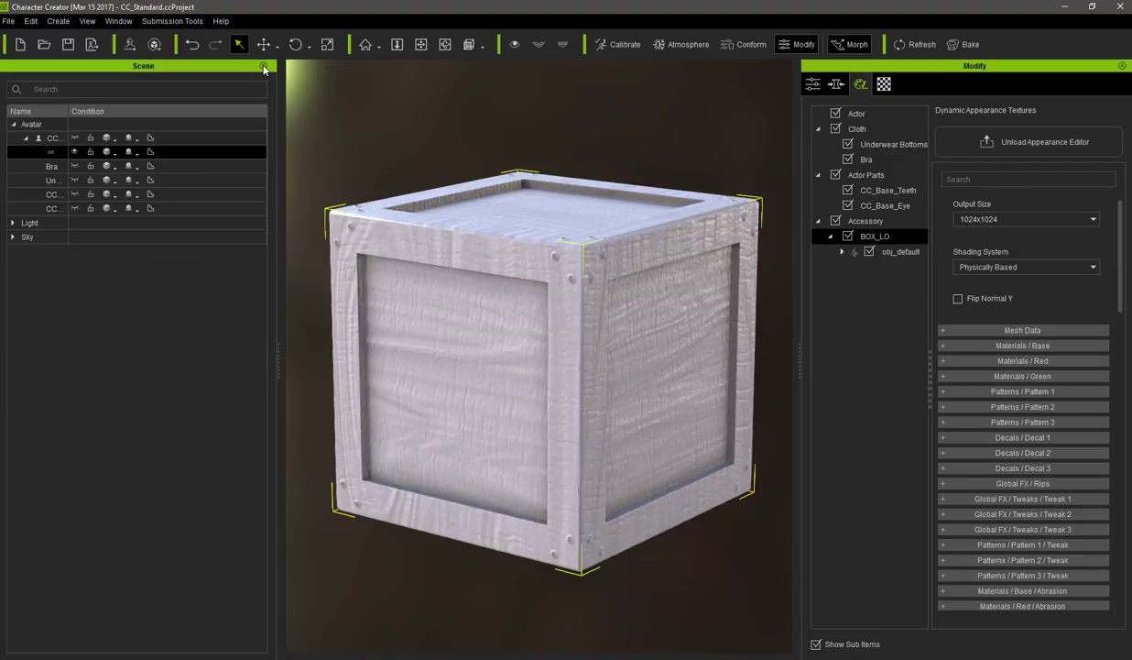
left_click(263, 67)
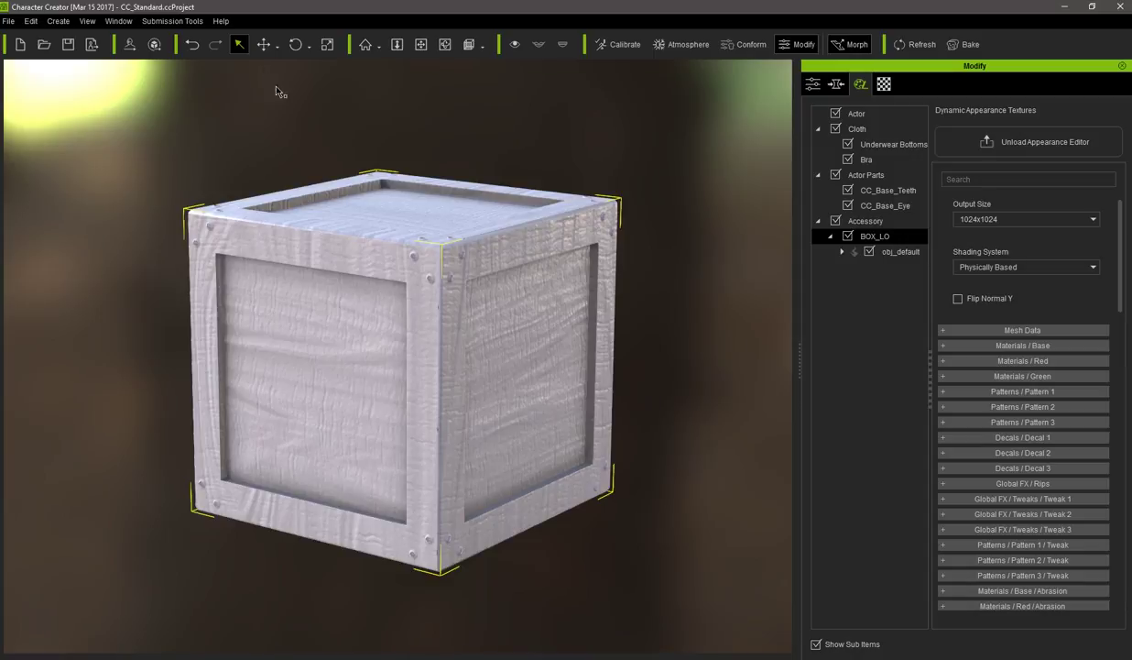
- Open the Base material of obj_default and choose Wood as its generator category
left_click(891, 256)
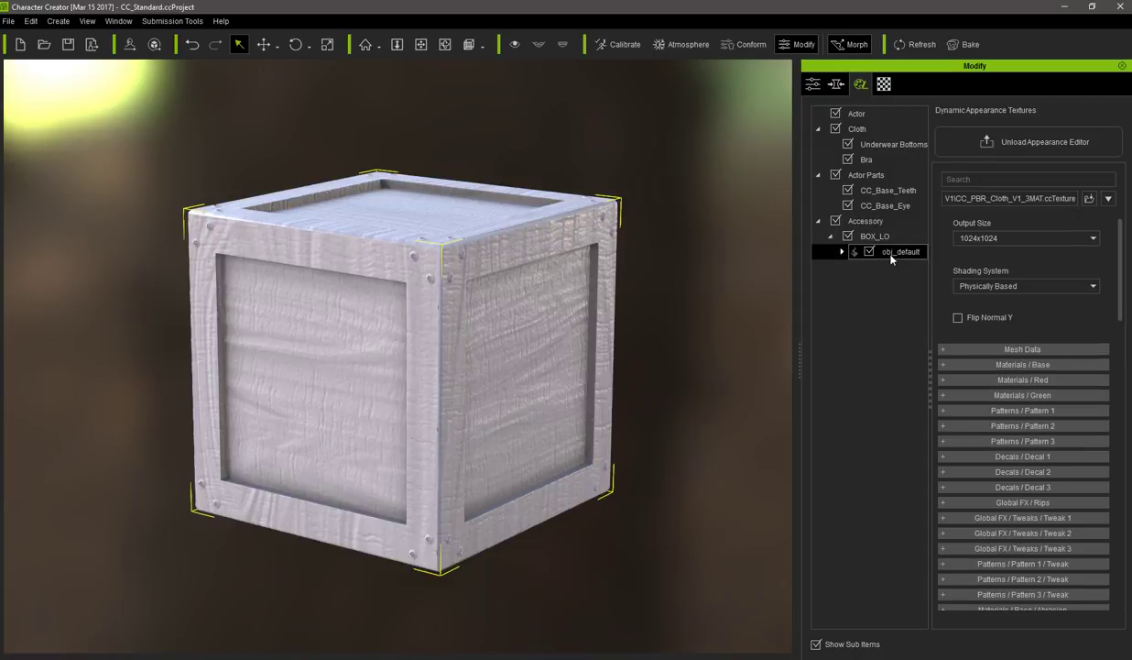
left_click(841, 253)
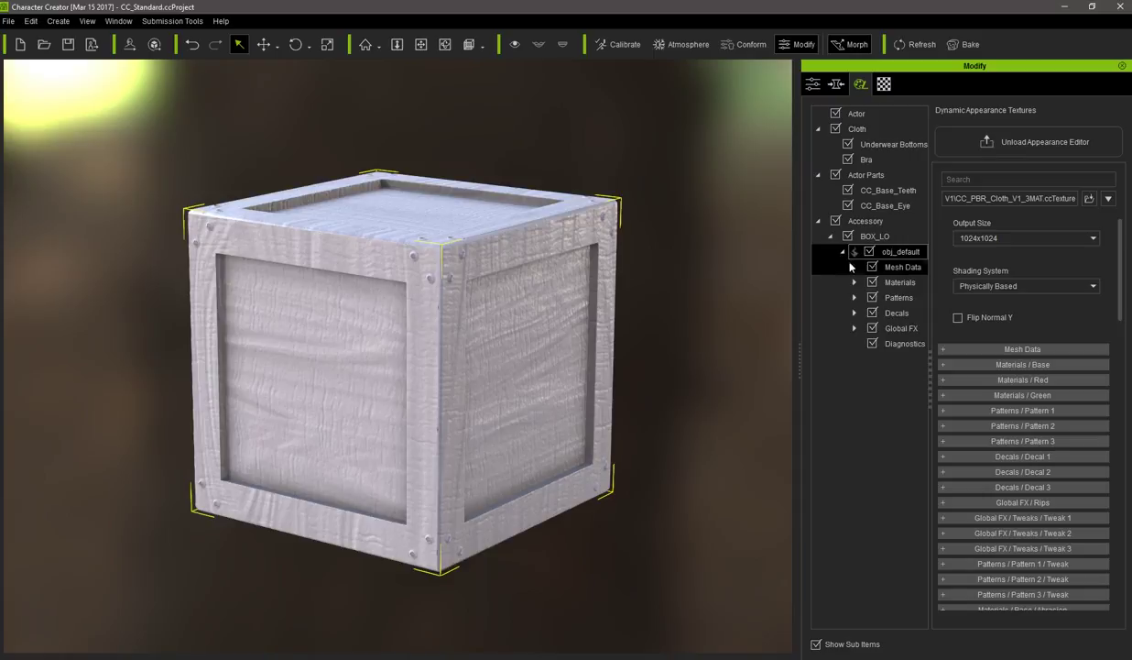
left_click(854, 282)
left_click(904, 299)
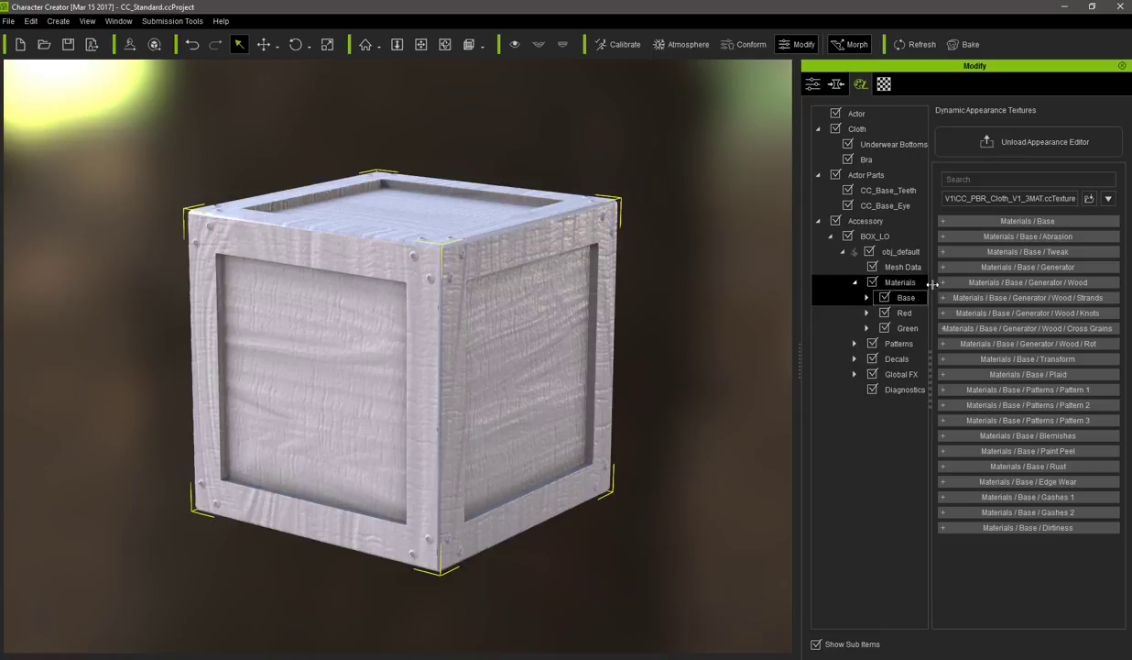
left_click(978, 221)
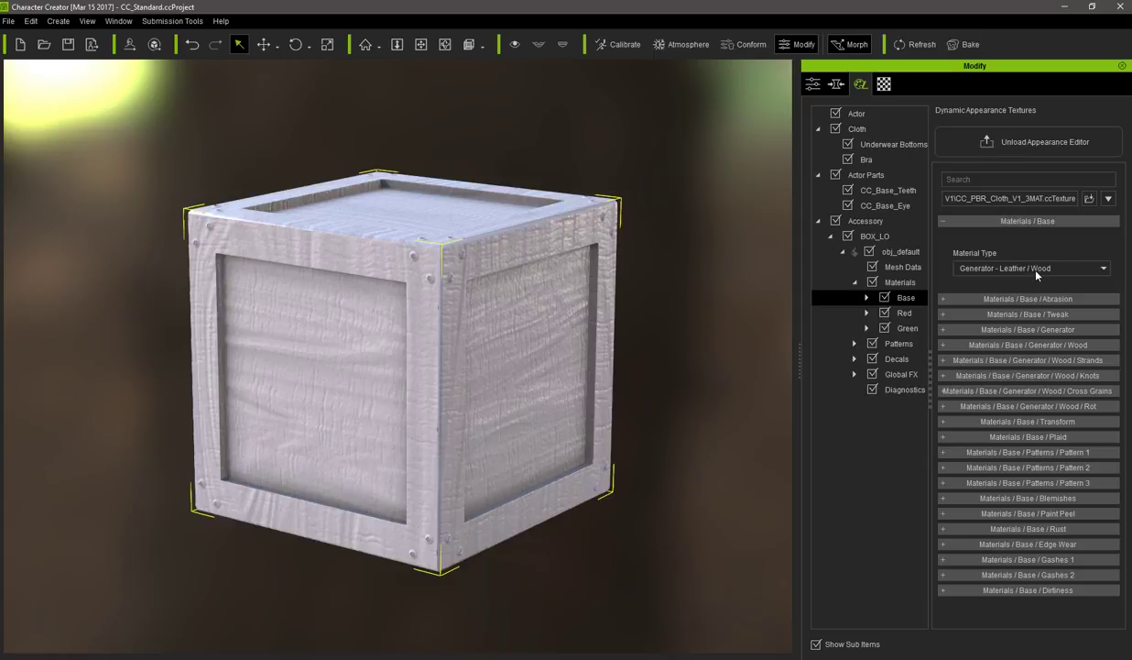
left_click(1044, 331)
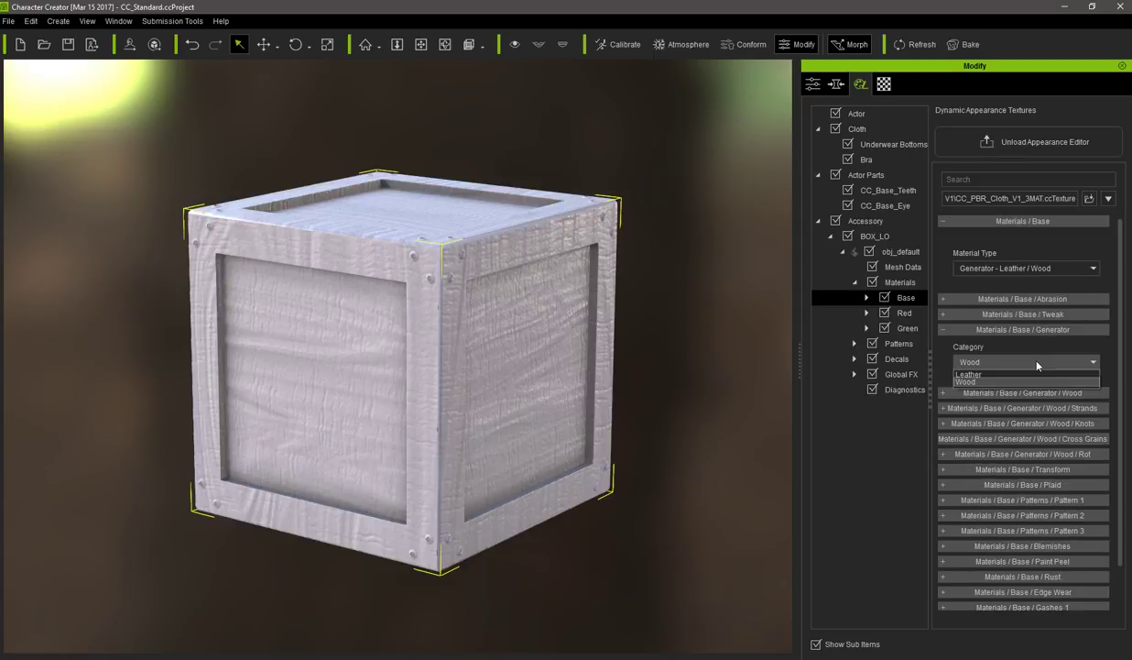
left_click(1021, 363)
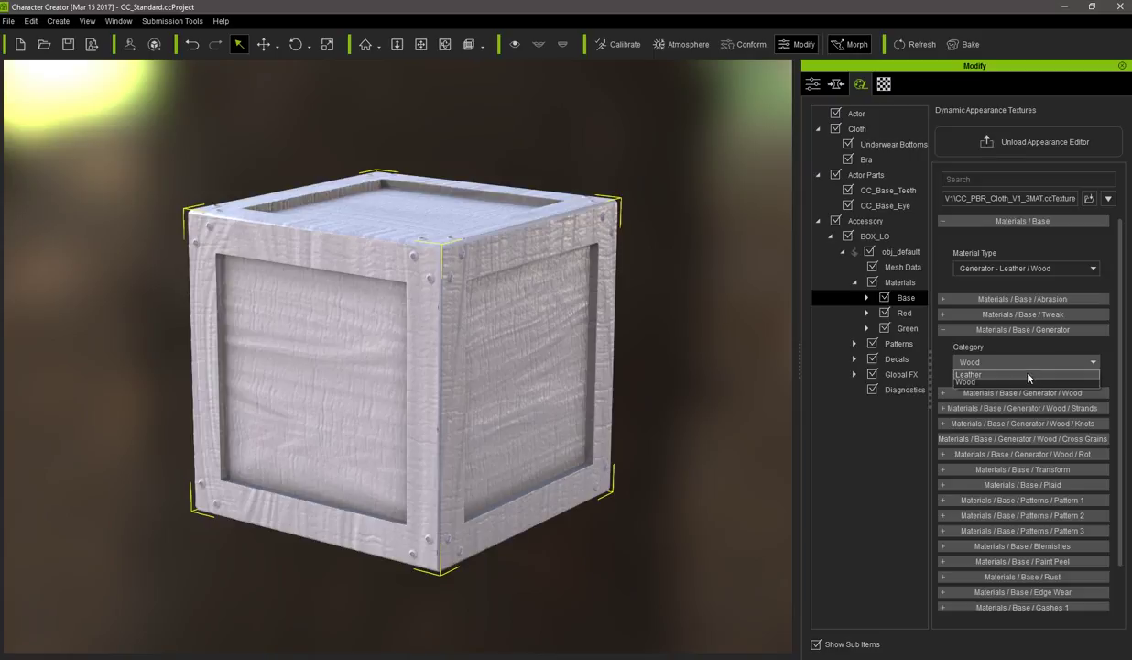
left_click(969, 383)
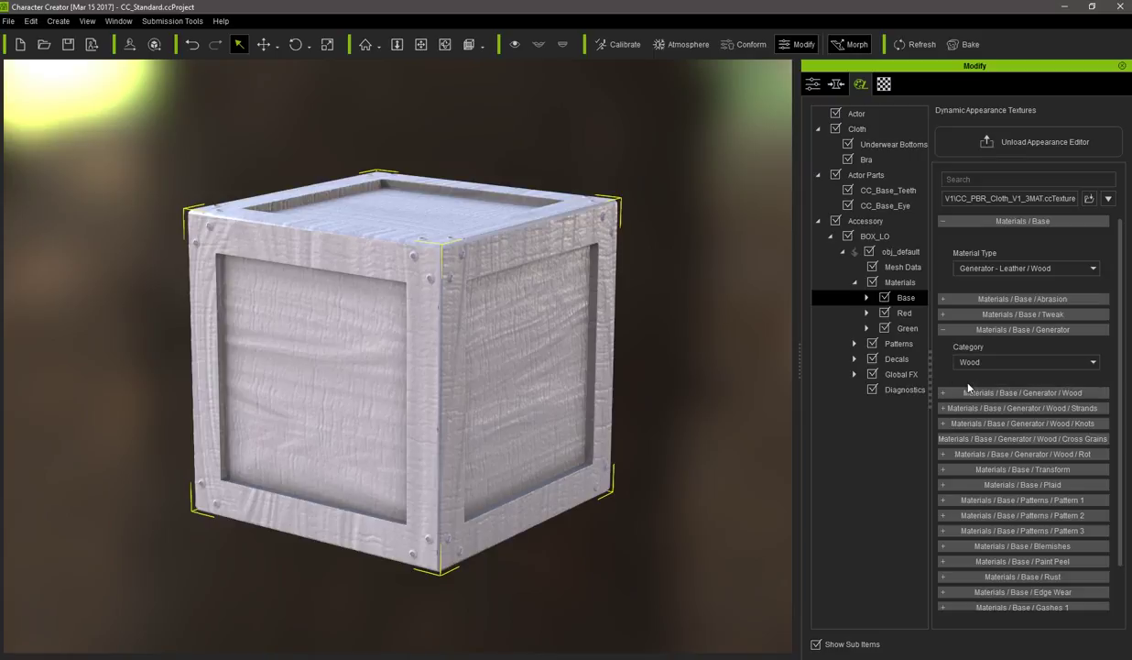
- Set the color luminosity in the Base material's Tweak settings to 0.5
left_click_drag(800, 355, 781, 355)
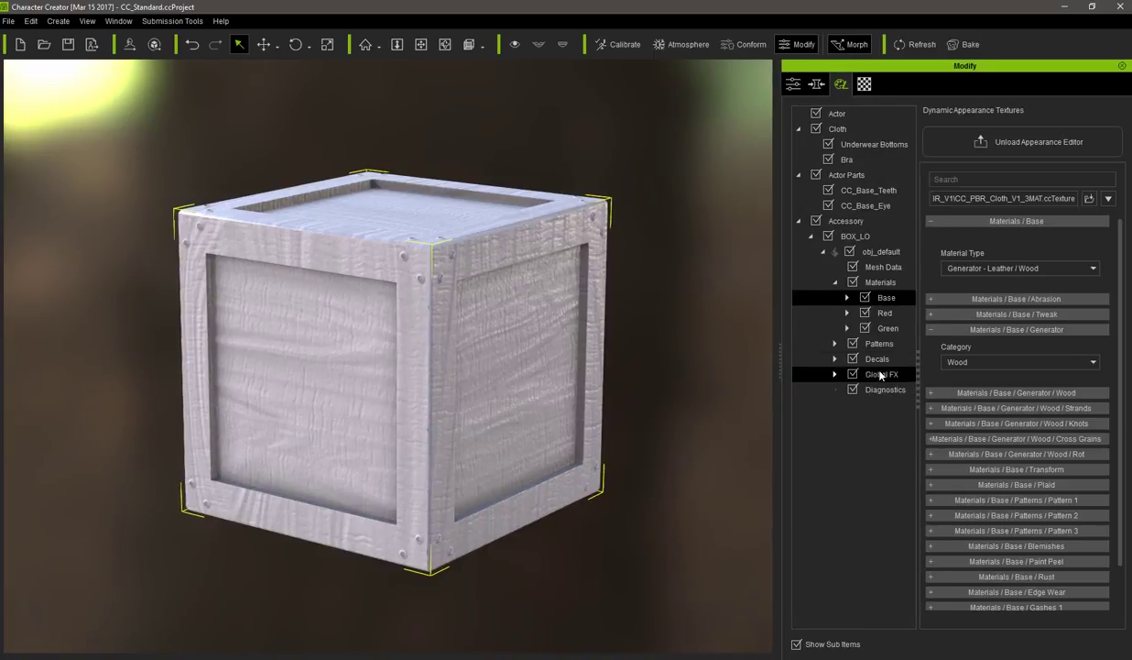
left_click(848, 298)
left_click(896, 330)
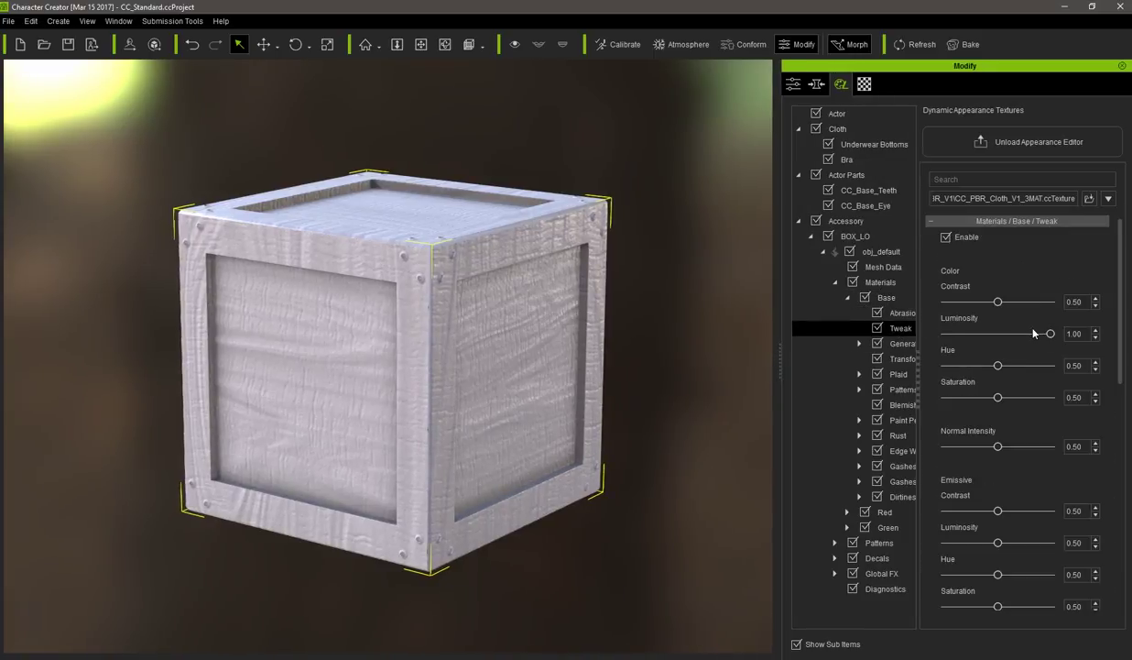
double_click(1084, 335)
type("0.5")
key("Return")
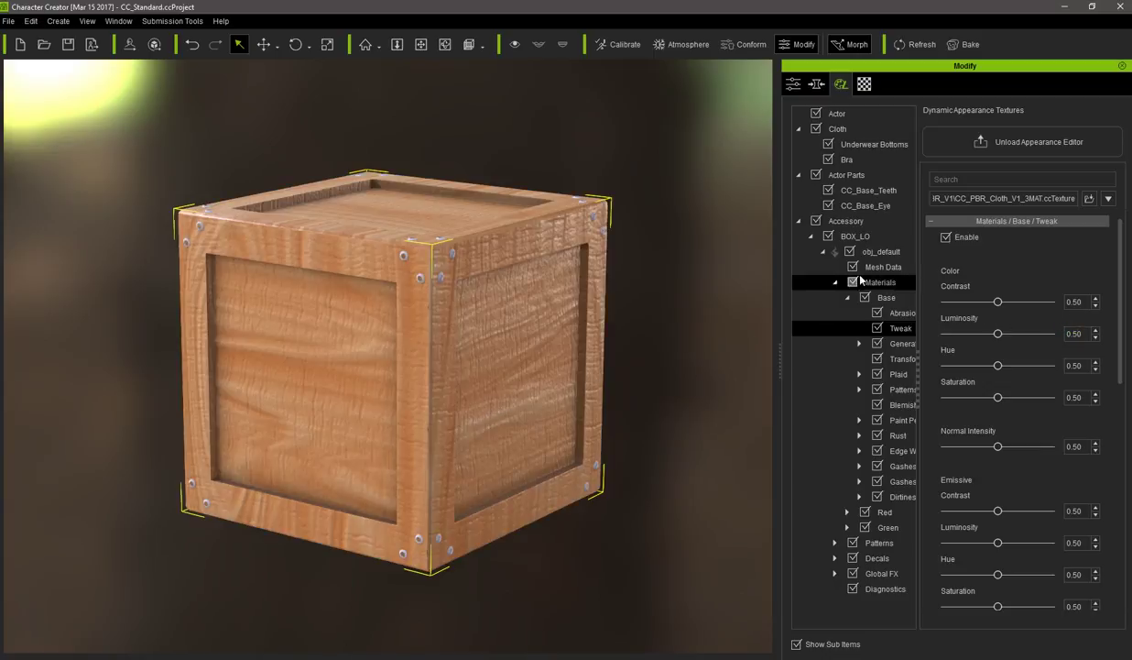
- Set the pattern of the Base material's wood generator to 5
left_click(891, 299)
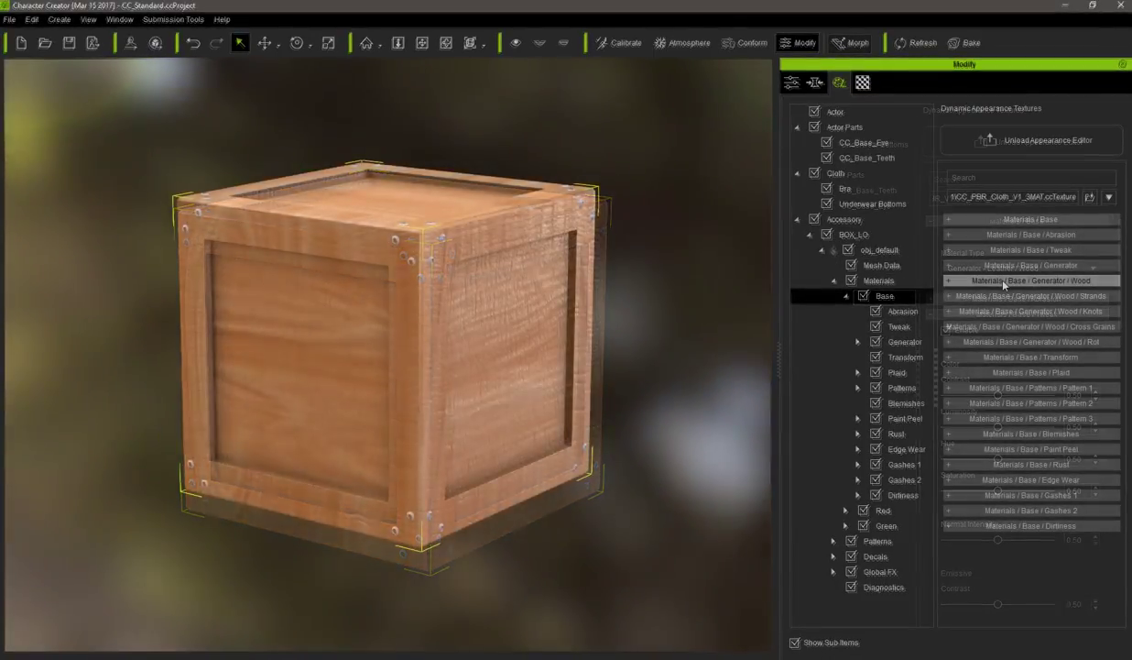
left_click(967, 279)
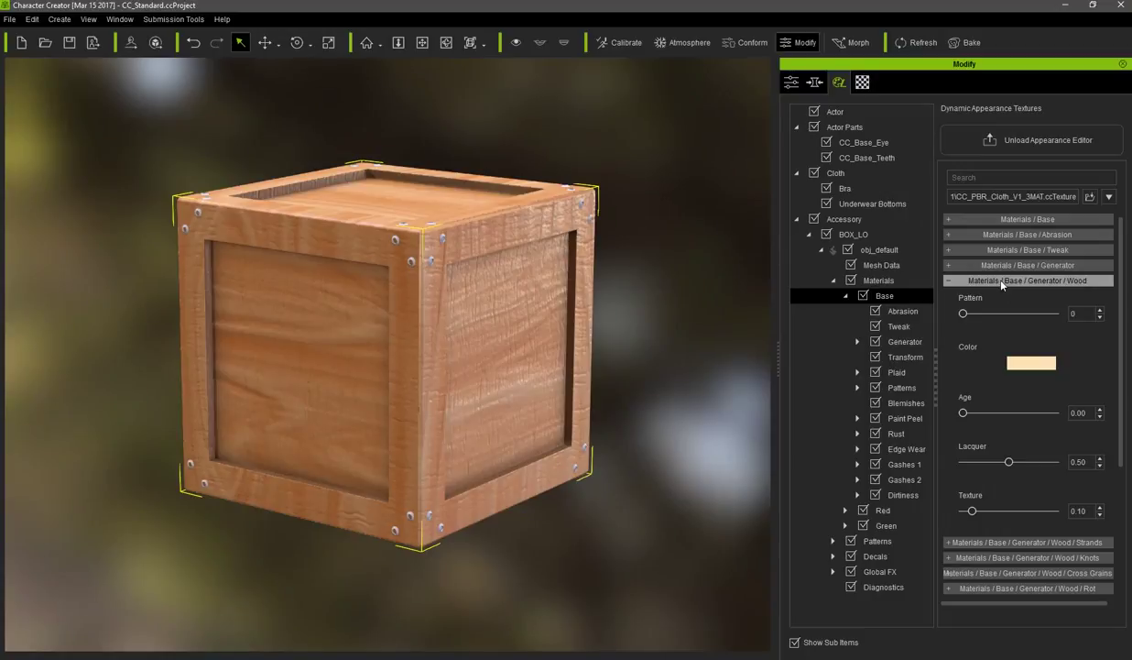
left_click_drag(995, 319, 1060, 324)
double_click(1076, 314)
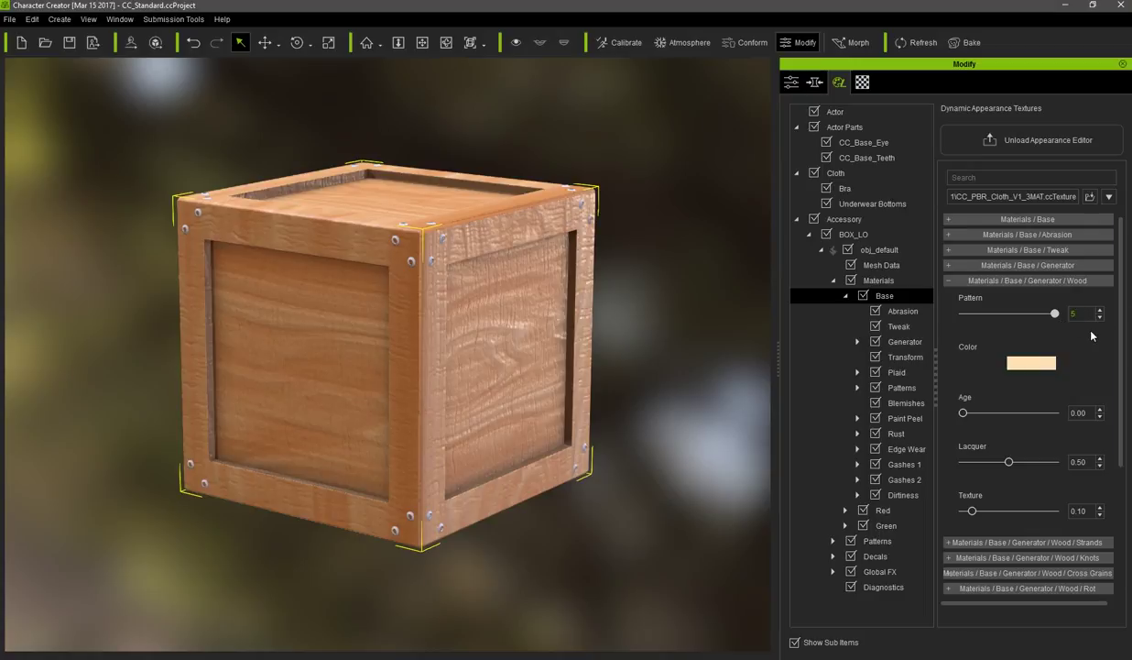
key("Return")
- Try a light blue wood color, #c2ddff, on the crate's Base material
left_click(1041, 366)
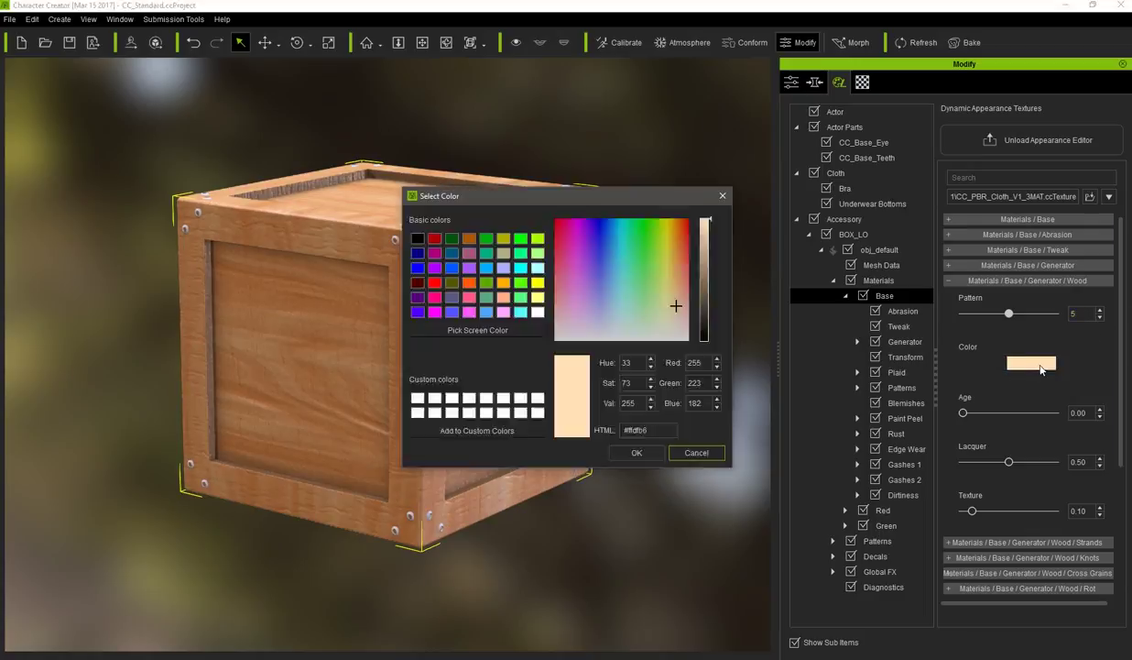
left_click(607, 315)
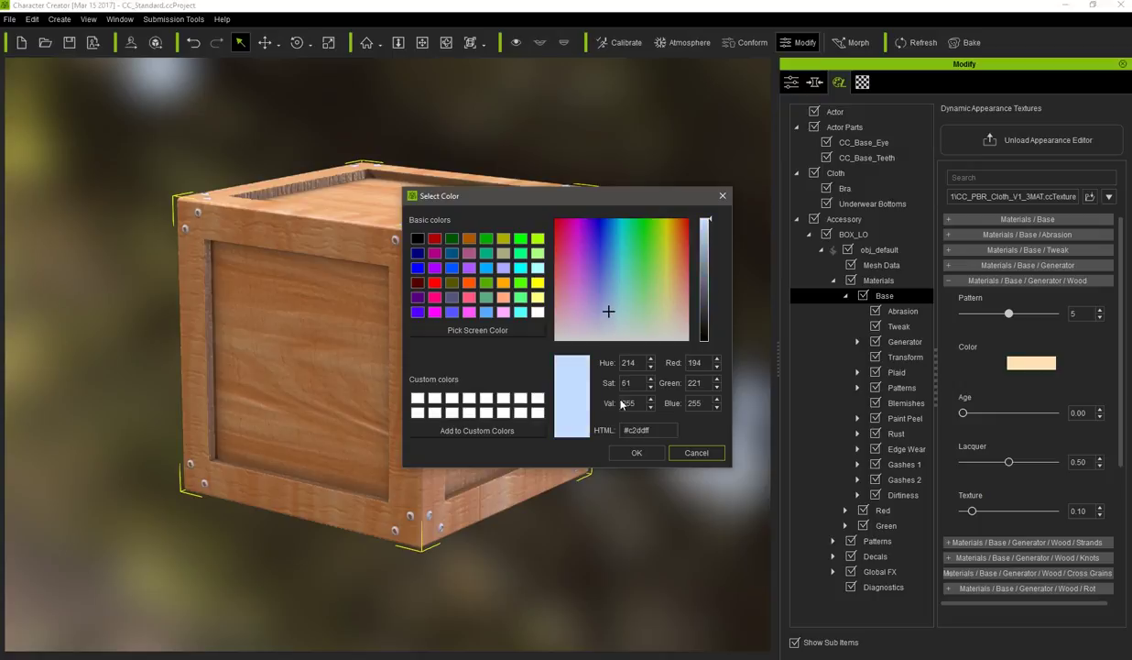
left_click(633, 453)
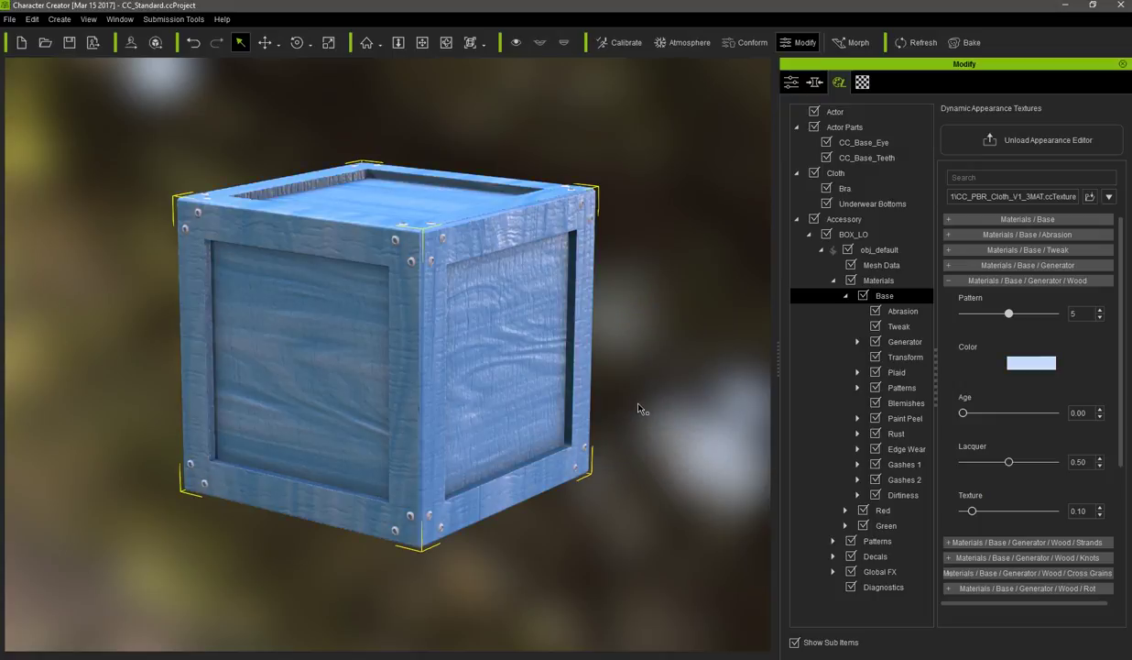
right_click_drag(631, 358, 627, 259)
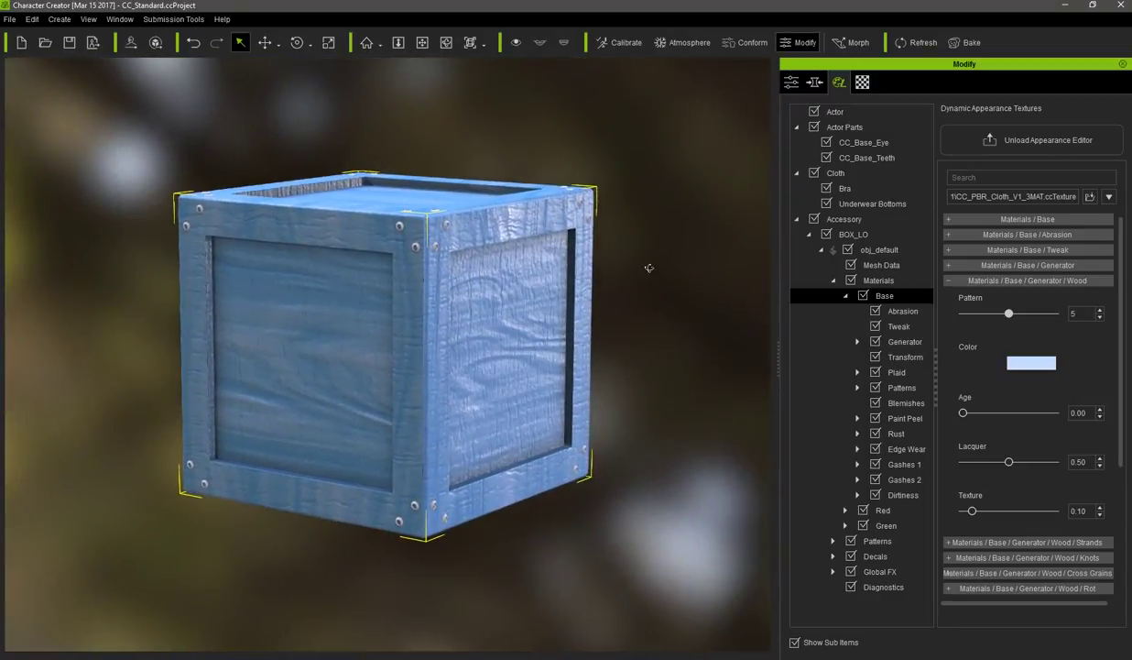
- Set the Base material's wood color to red 255, green 180, blue 128 and check it on the crate
left_click(1023, 364)
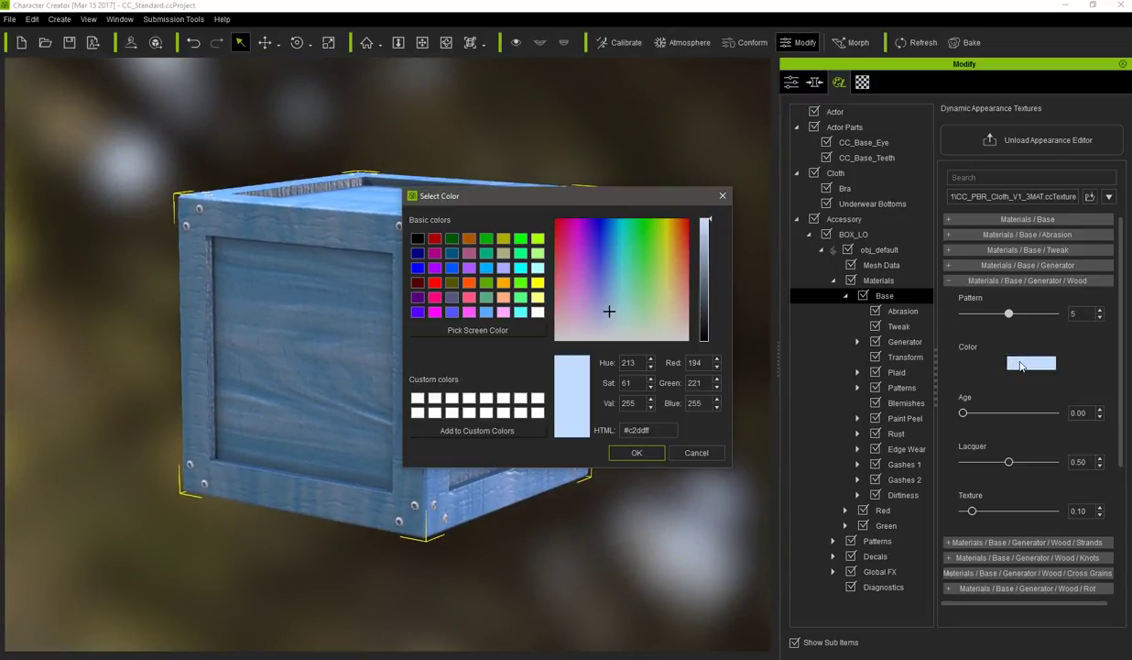
double_click(707, 364)
type("255")
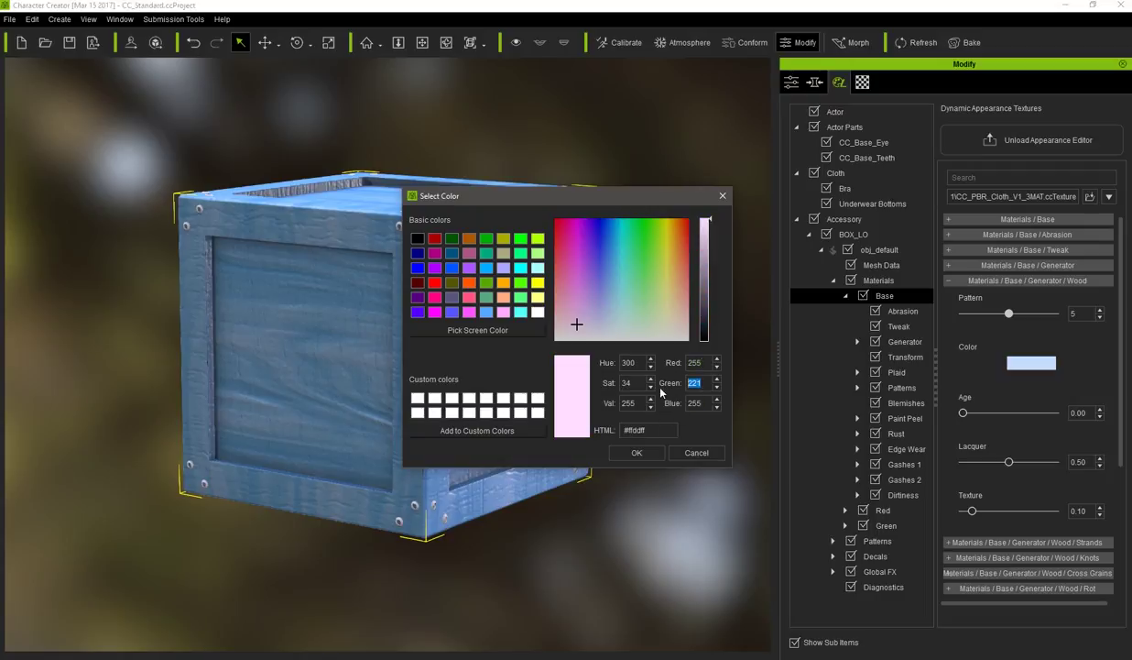
type("180")
key("Tab")
type("128")
left_click(637, 453)
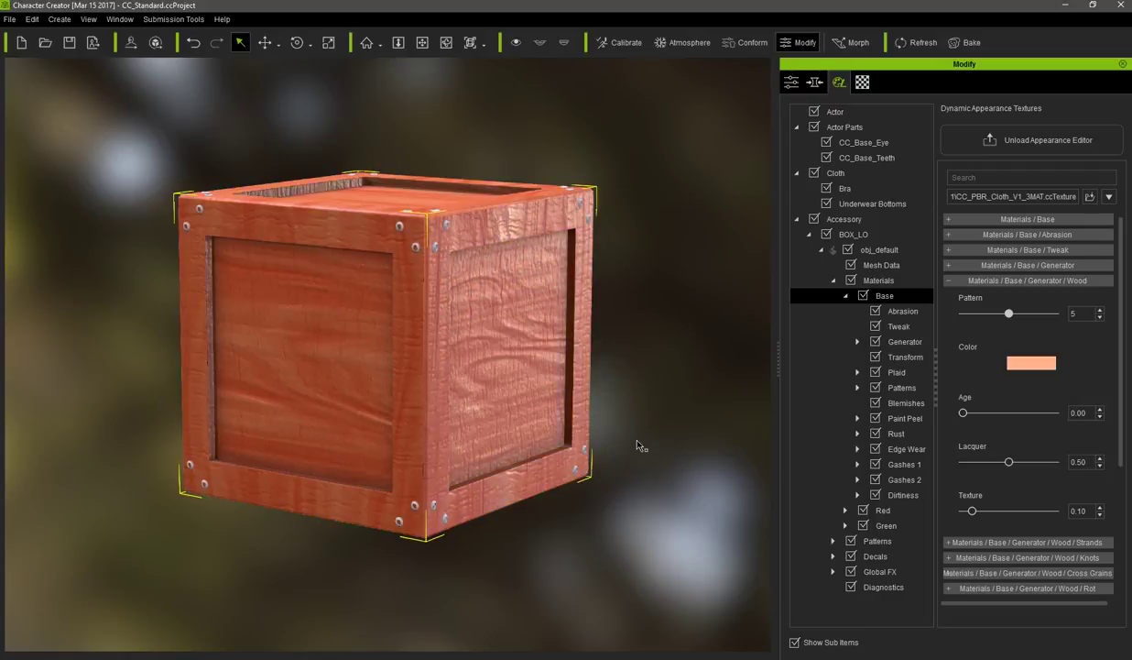
right_click_drag(633, 330, 628, 300)
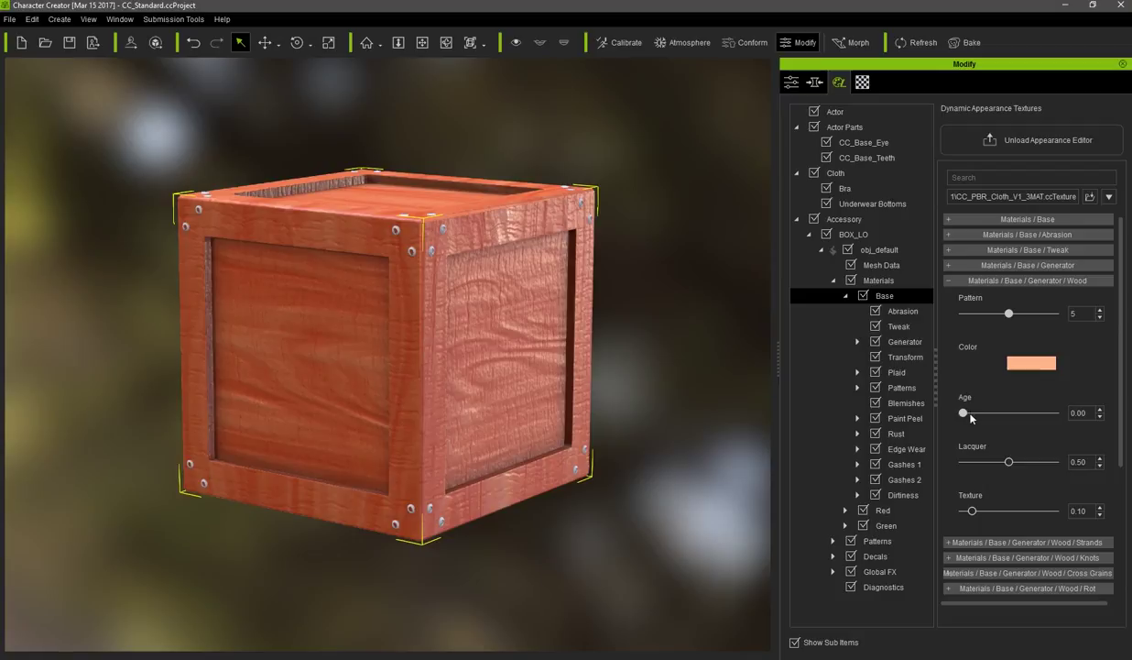
- Adjust the Age of the Base material's wood to 0.03
left_click_drag(967, 413, 983, 424)
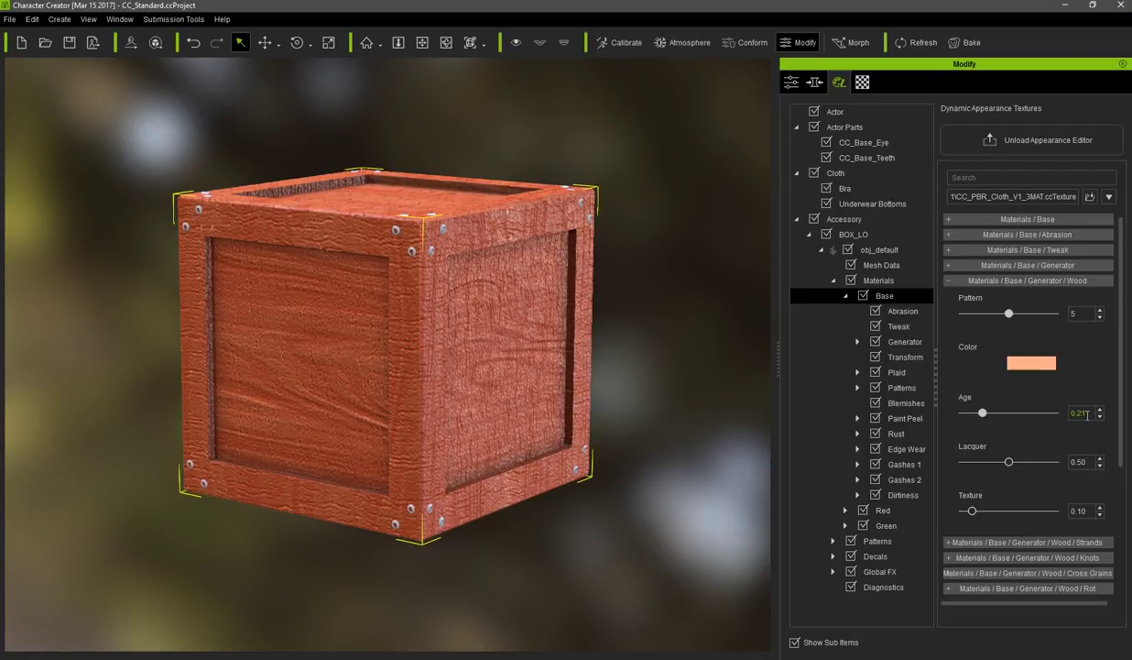
left_click_drag(1089, 414, 1056, 413)
key("Return")
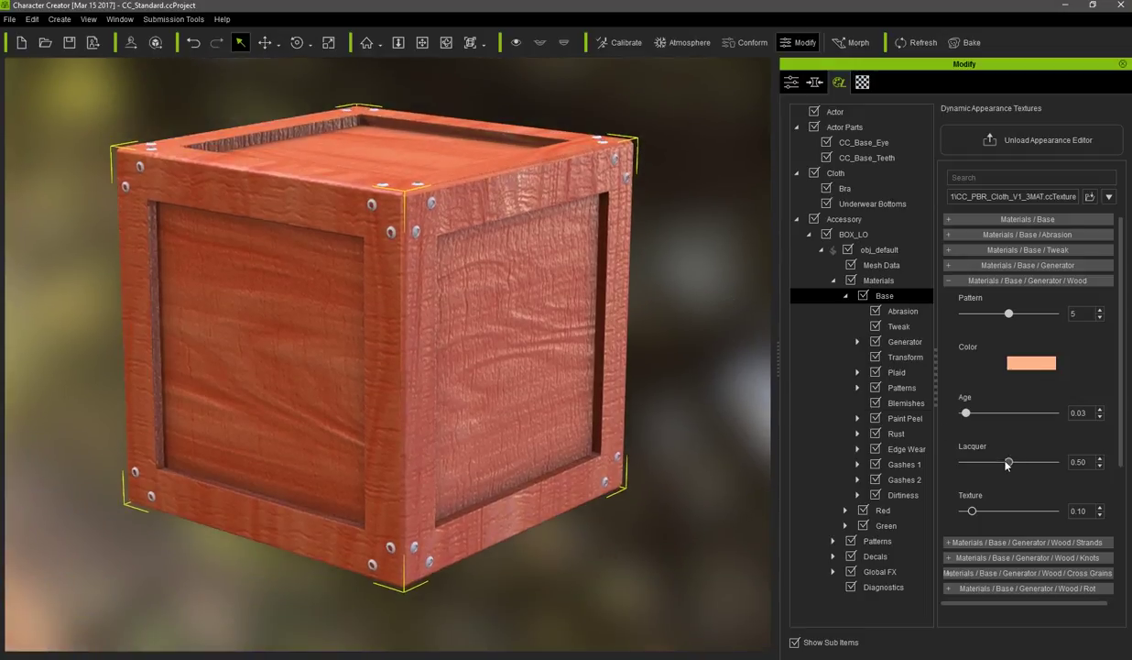
- Raise the wood's Lacquer to about 0.87 and inspect the shine on the crate's faces
left_click_drag(1008, 464, 1043, 463)
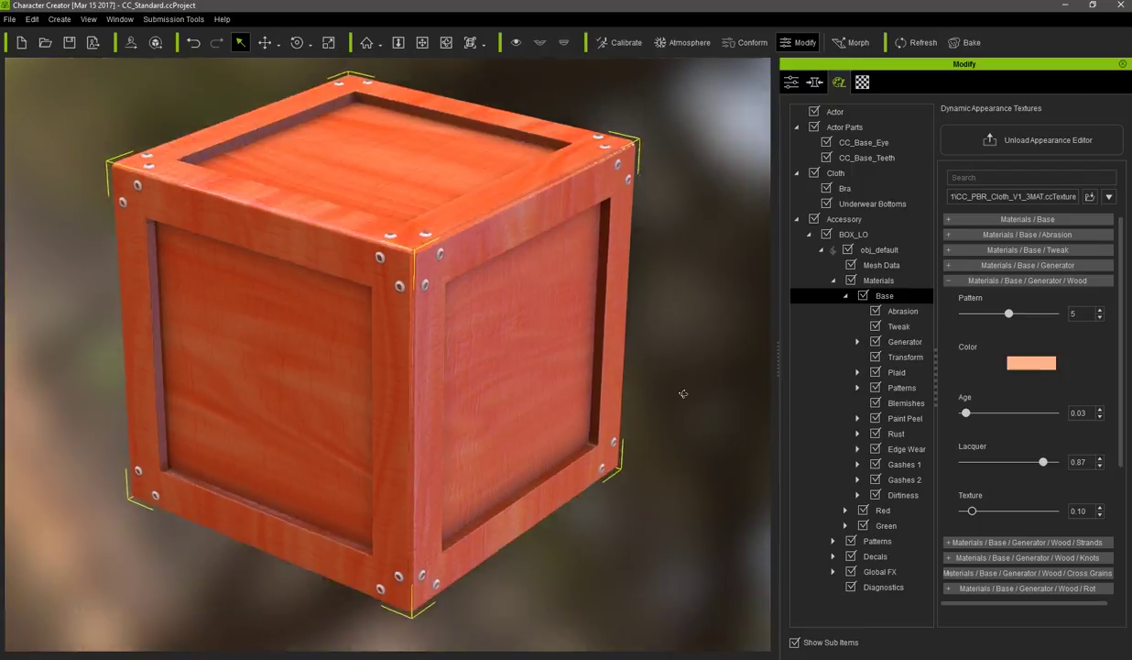
right_click_drag(684, 393, 660, 340)
middle_click_drag(659, 340, 695, 350)
scroll(695, 350, "down", 1)
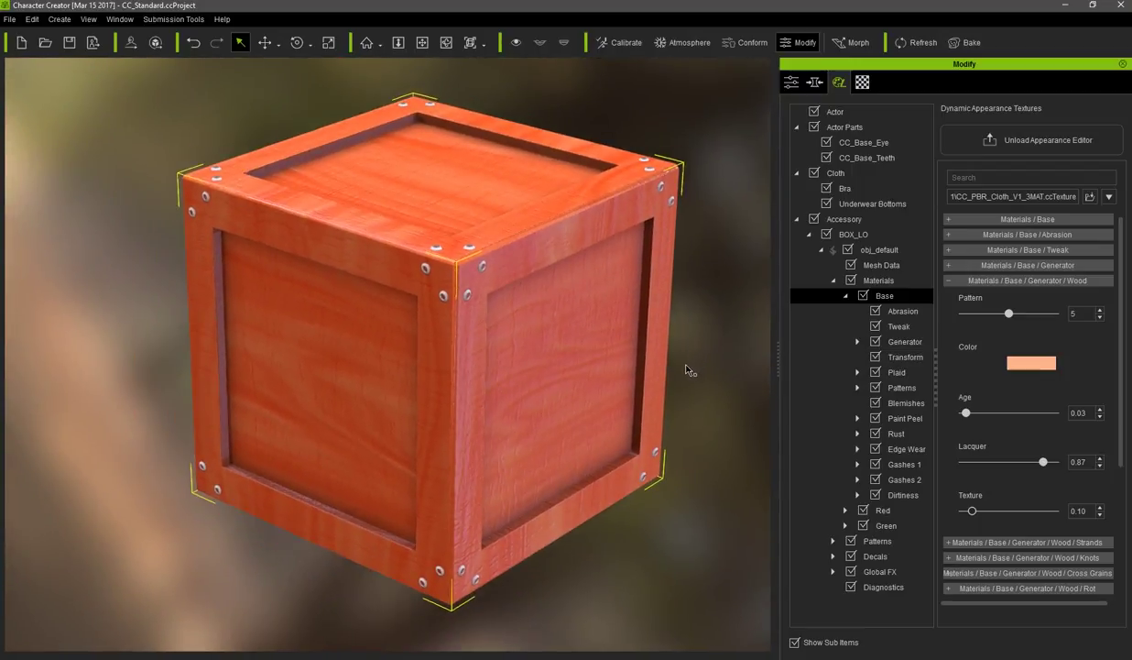
- Rotate the environment lighting around the crate to check the lacquer's reflections, and return to the Base material's dynamic texture settings
key("e")
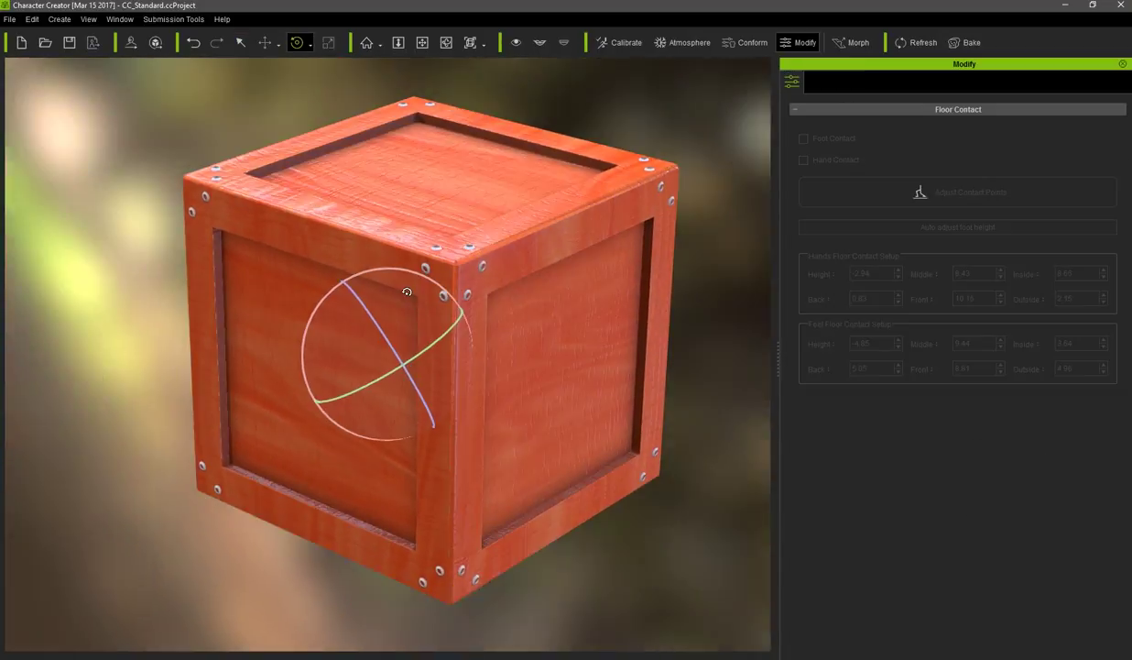
left_click_drag(407, 291, 379, 287)
key("q")
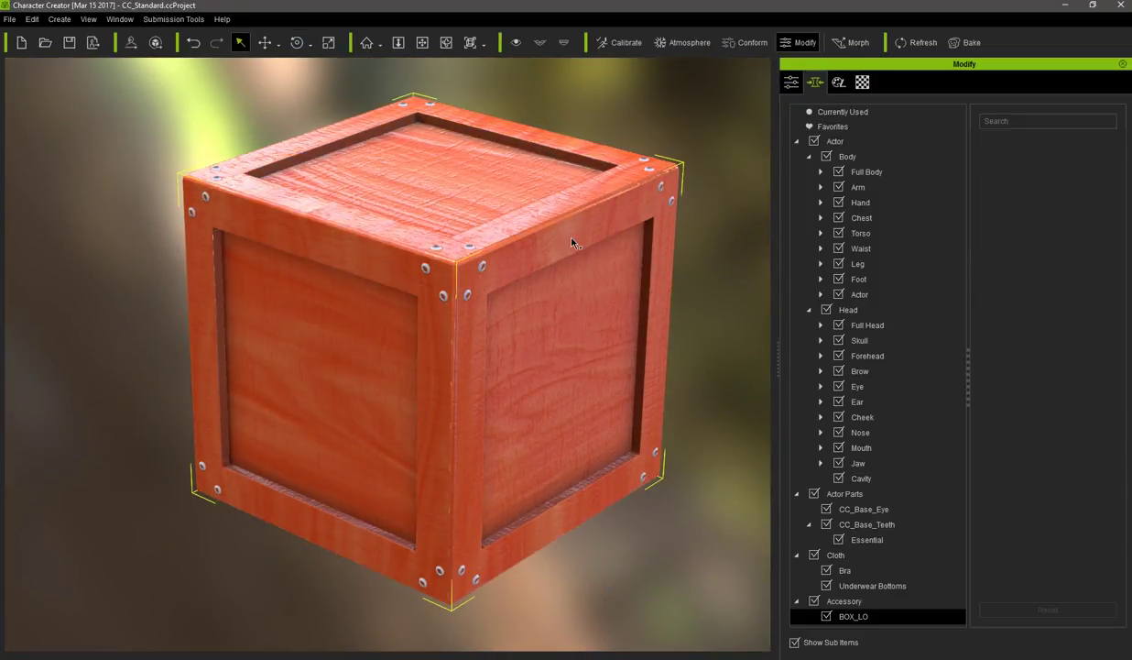
left_click(837, 84)
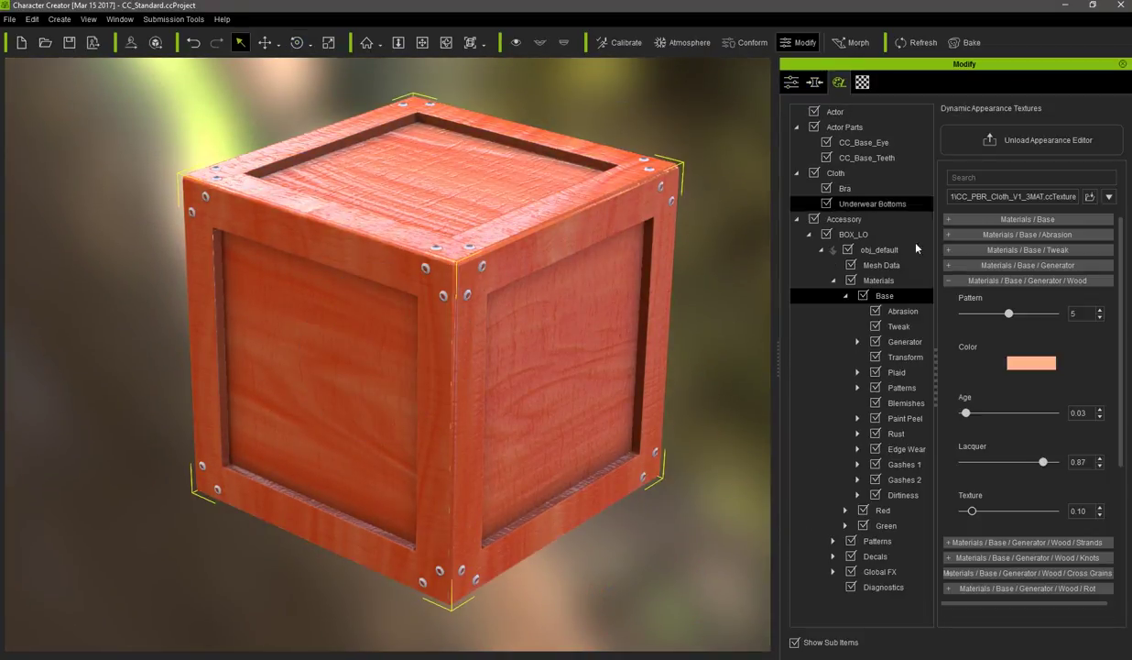
- Set the wood's Lacquer to 0.39, adjust its Texture, and check the surface from different angles
left_click_drag(1046, 464, 918, 455)
type("0.")
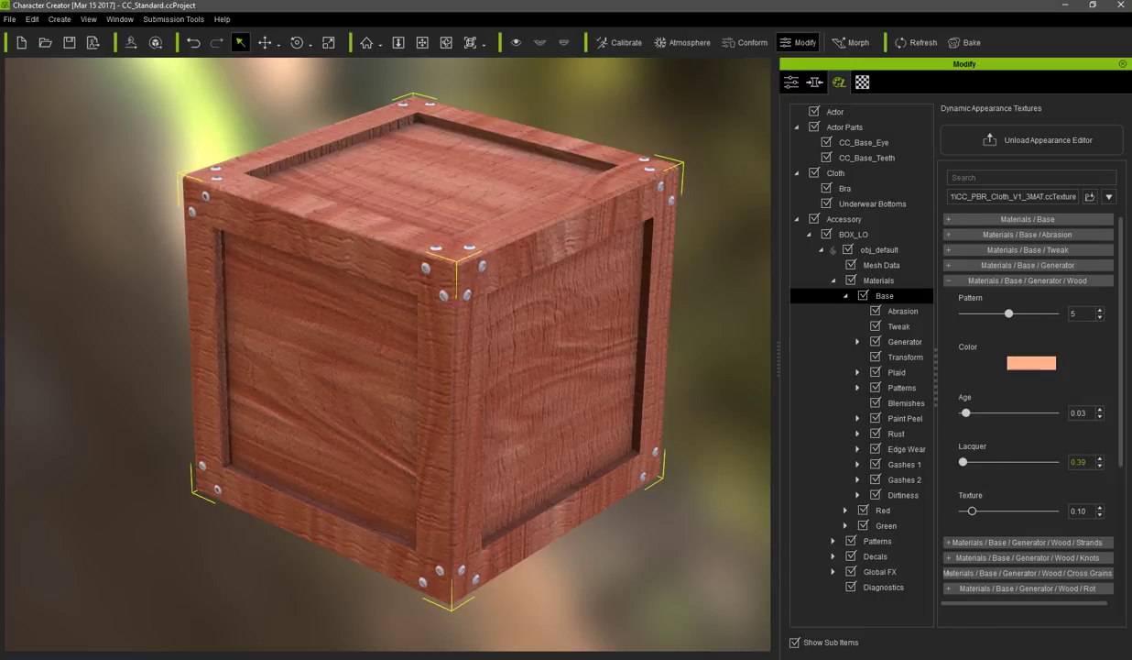
key("Return")
right_click_drag(494, 326, 565, 363)
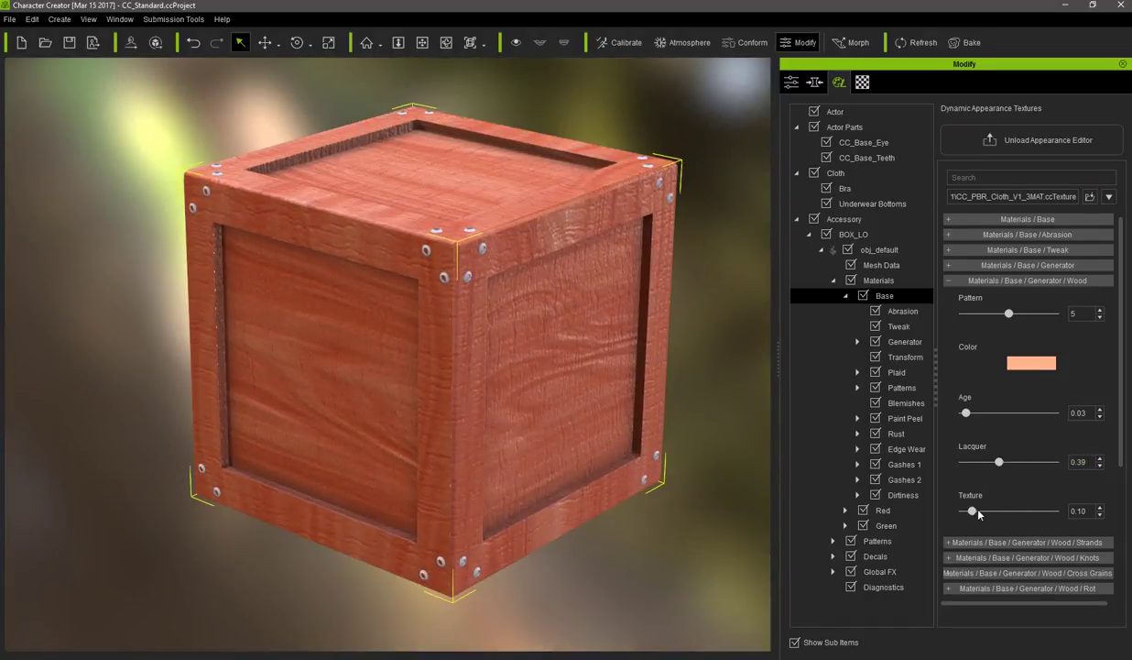
mouse_move(979, 513)
left_mouse_down()
mouse_move(990, 515)
mouse_move(970, 518)
left_mouse_up()
right_click_drag(605, 333, 603, 260)
- Try the wood Strands without any Amount, and set the Amount to 0.90
left_click(1022, 275)
left_click(1036, 291)
left_click_drag(1008, 328, 961, 340)
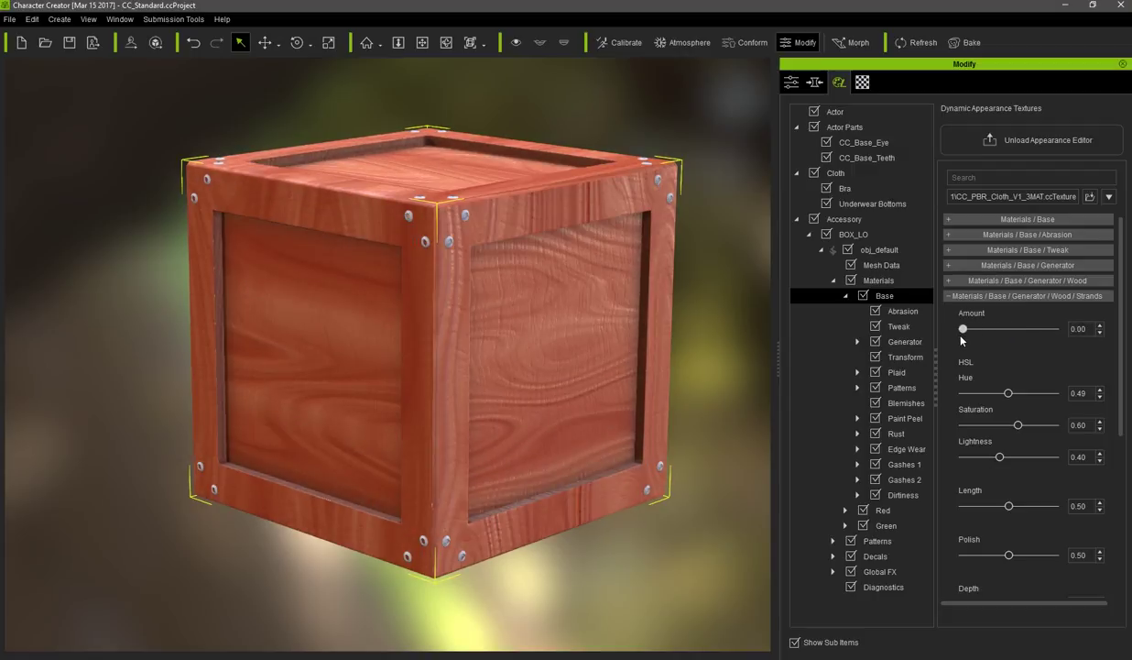
double_click(1079, 328)
type("0.9")
key("Return")
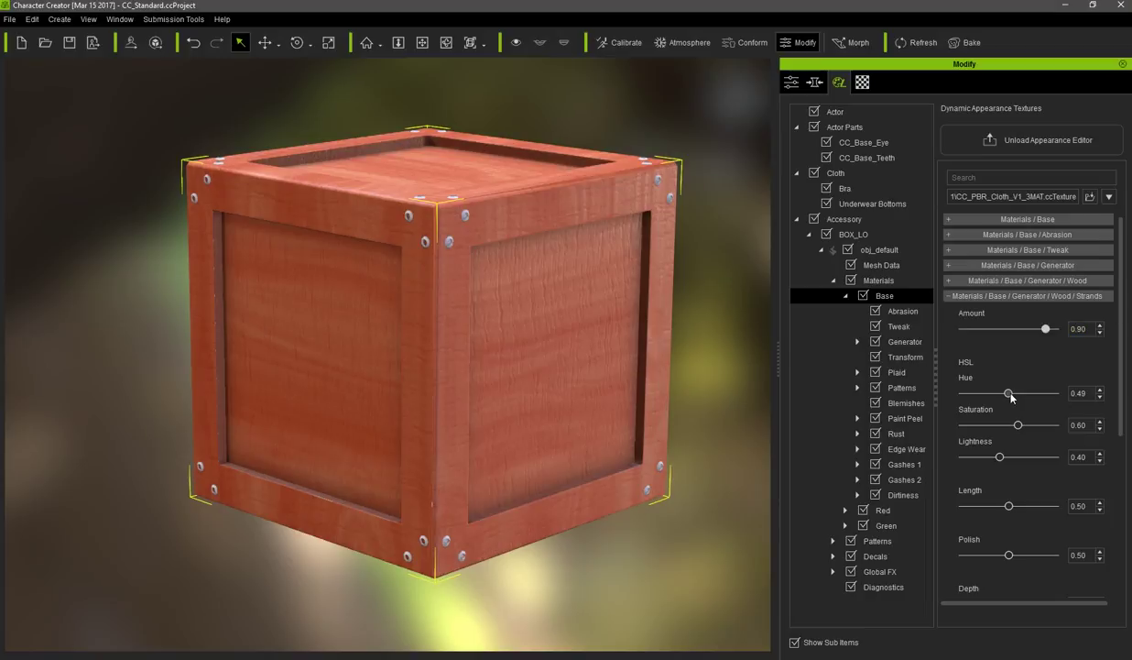
- Test a strand Hue of 0.70 with Saturation 0.29, and settle on Hue 0.50, Saturation 0.51 and Lightness 0.41
left_click_drag(1016, 396, 1027, 395)
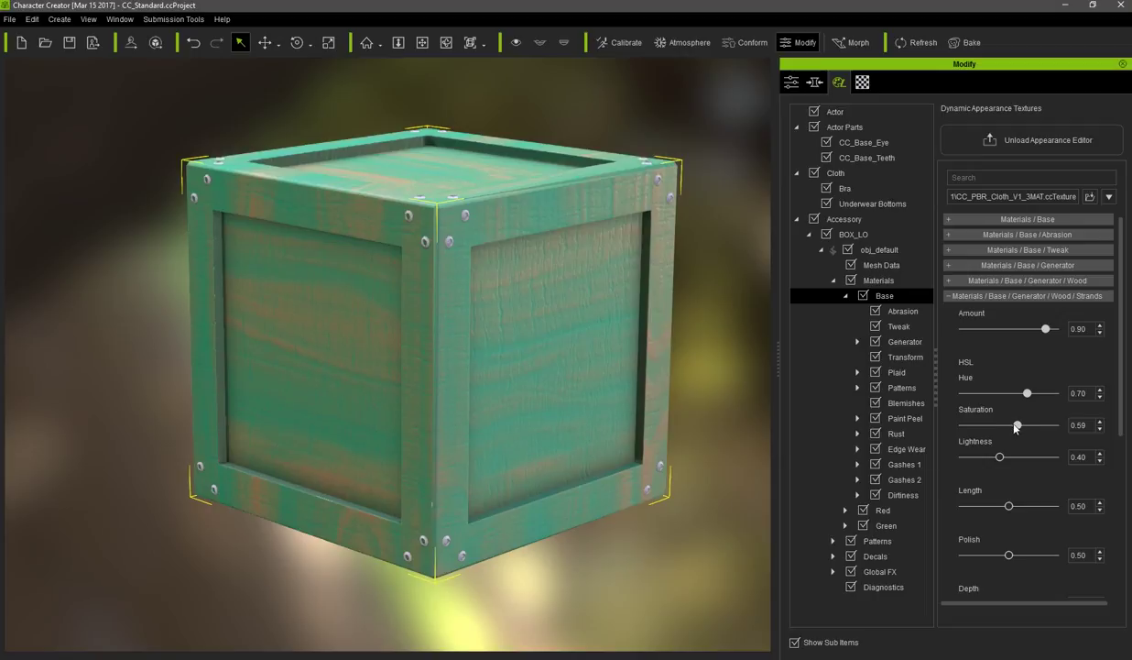
left_click_drag(1015, 427, 992, 424)
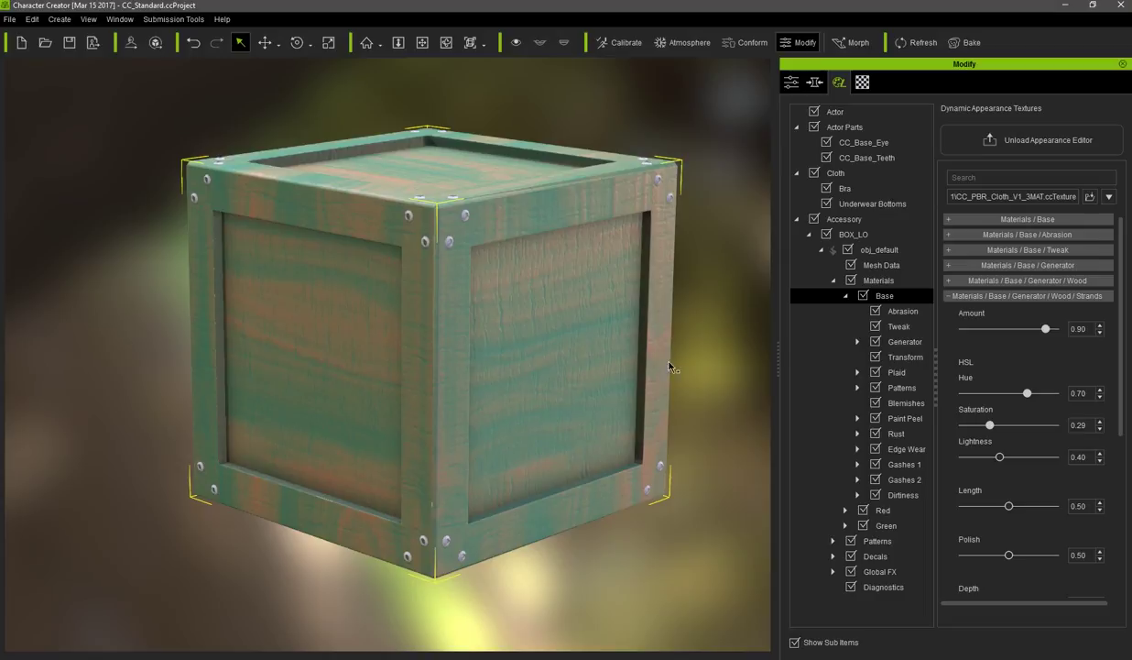
mouse_move(999, 457)
left_mouse_down()
mouse_move(1009, 459)
mouse_move(996, 457)
left_mouse_up()
double_click(1092, 396)
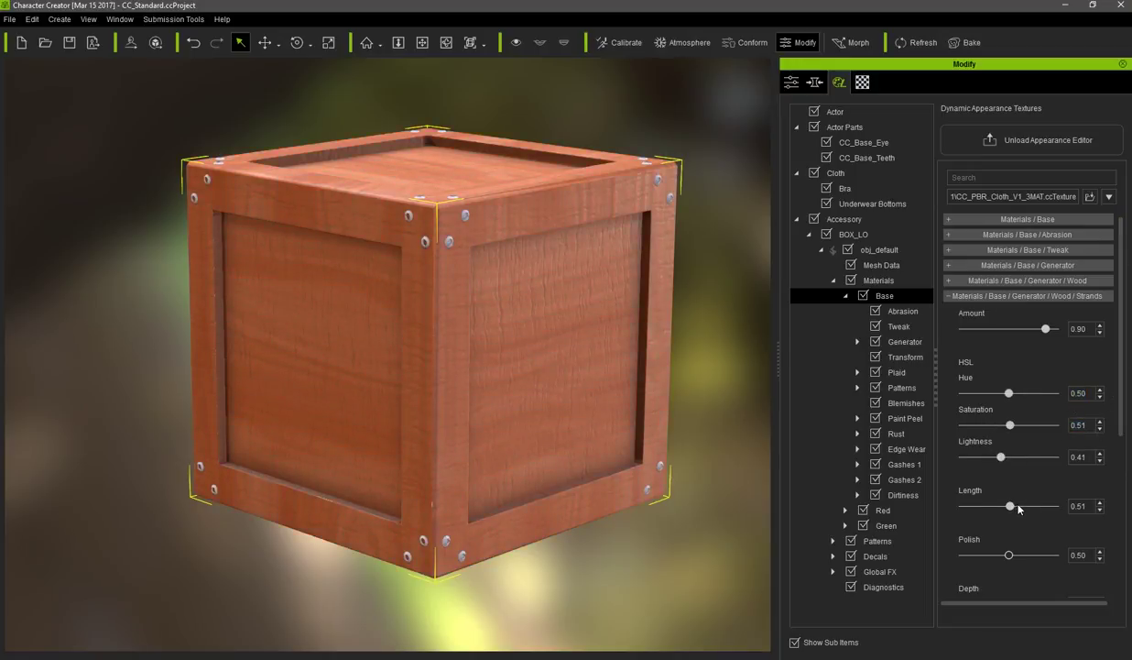
- Try longer and shorter wood strands, and set their Length to 0.51
left_click_drag(1011, 506, 1044, 507)
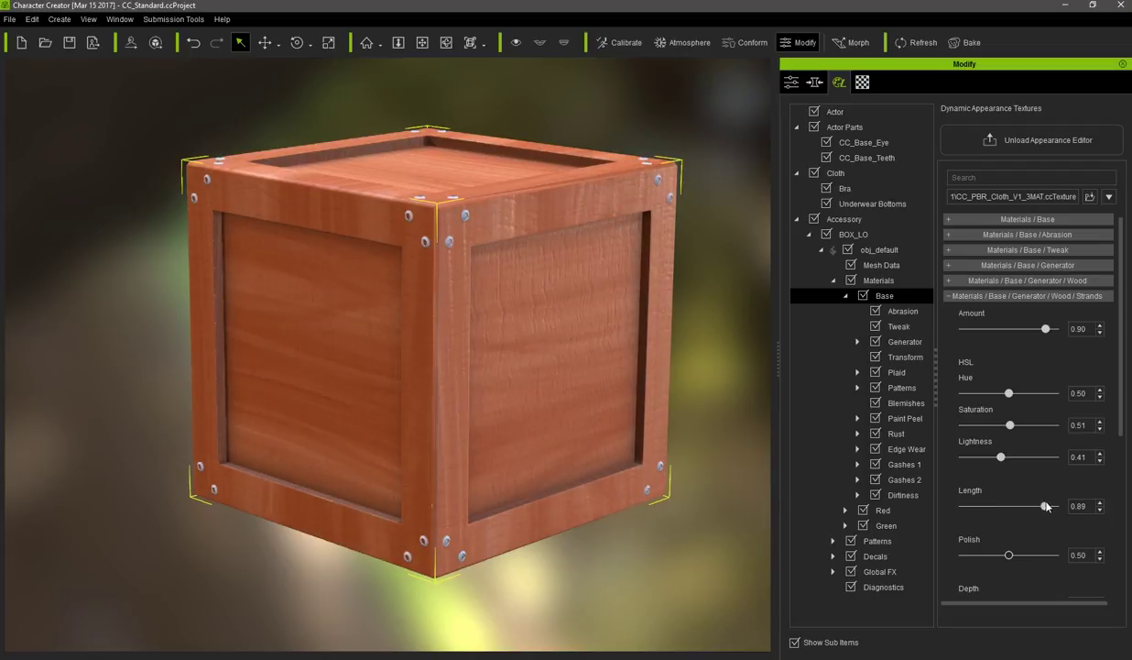
left_click_drag(1047, 507, 979, 508)
left_click(1062, 506)
type("0.51")
key("Return")
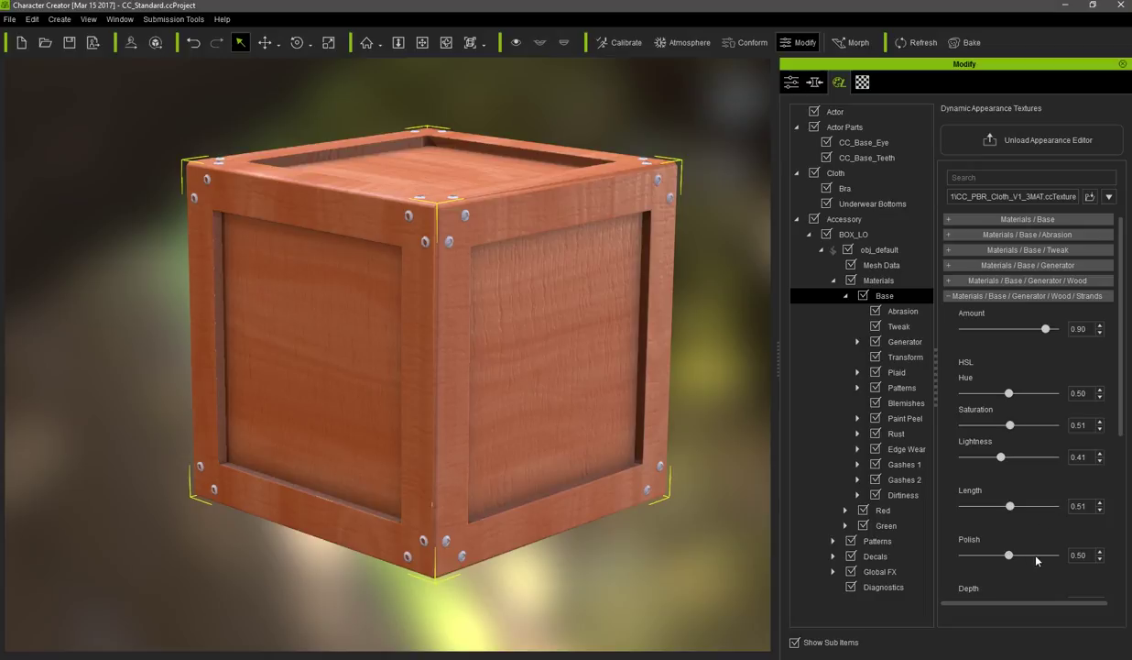
- Compare strand Polish values of 0.91 and 0.11 on the crate's faces, and set the Polish to 0.20
left_click_drag(1036, 556, 1053, 556)
right_click_drag(626, 429, 645, 449)
scroll(644, 448, "up", 2)
scroll(644, 448, "up", 2)
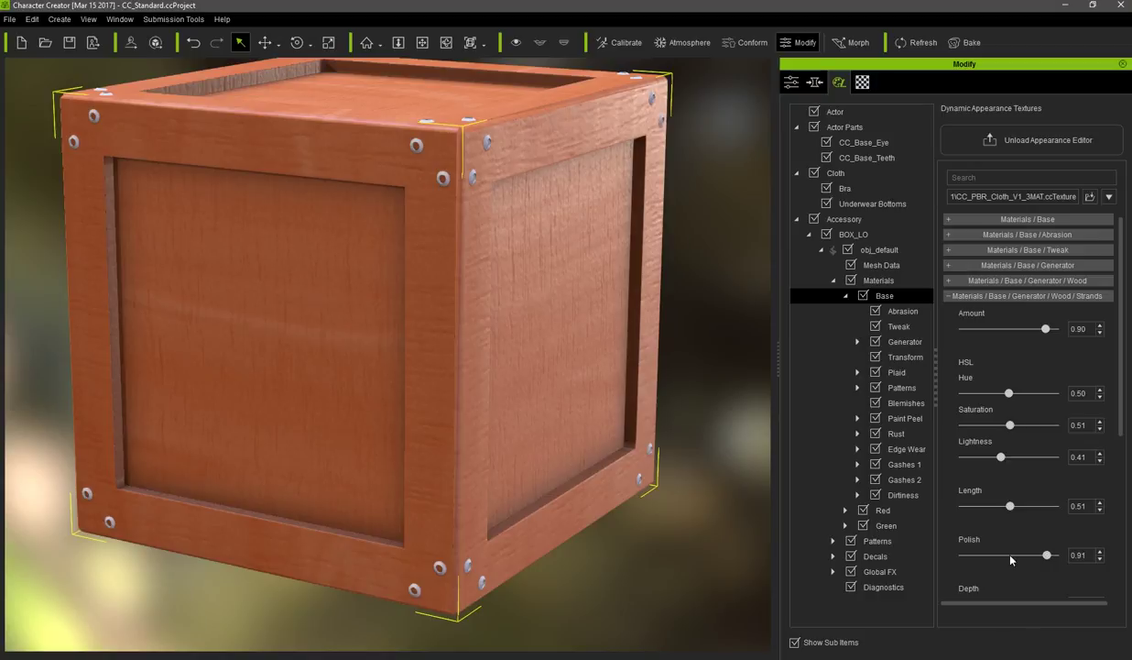
left_click(981, 555)
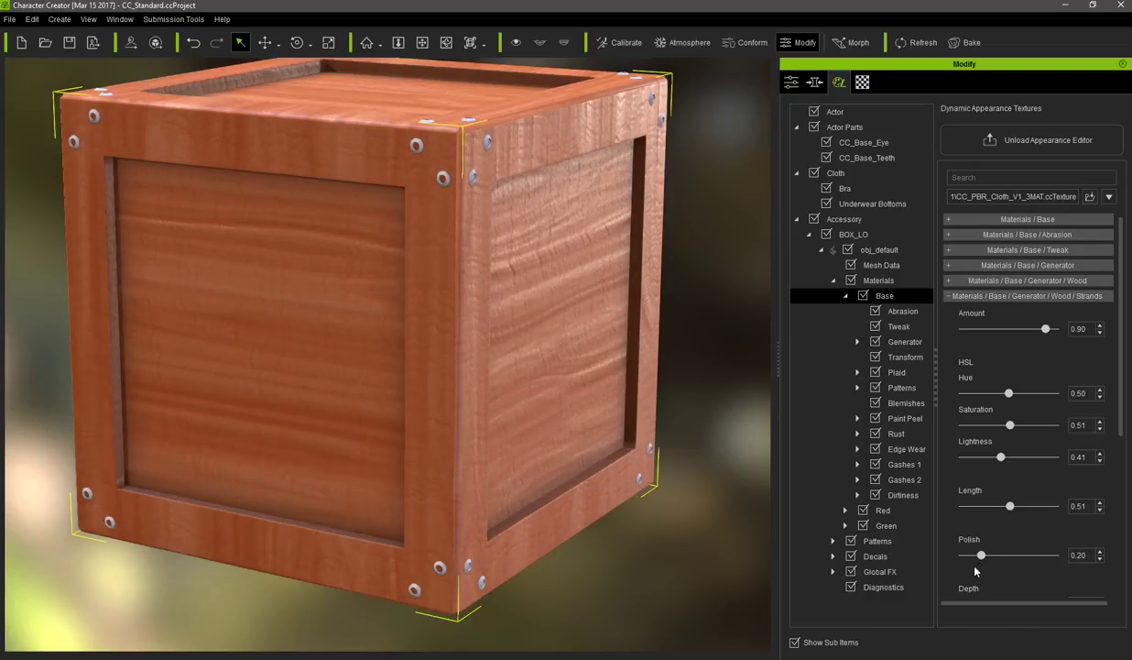
left_click(973, 556)
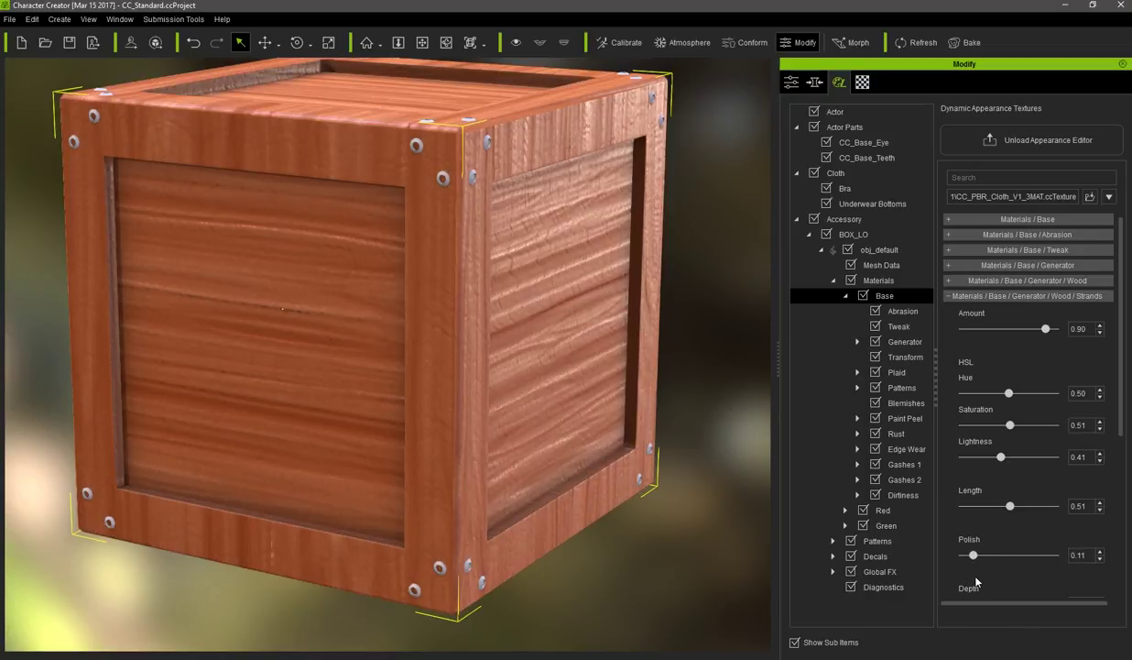
left_click(985, 555)
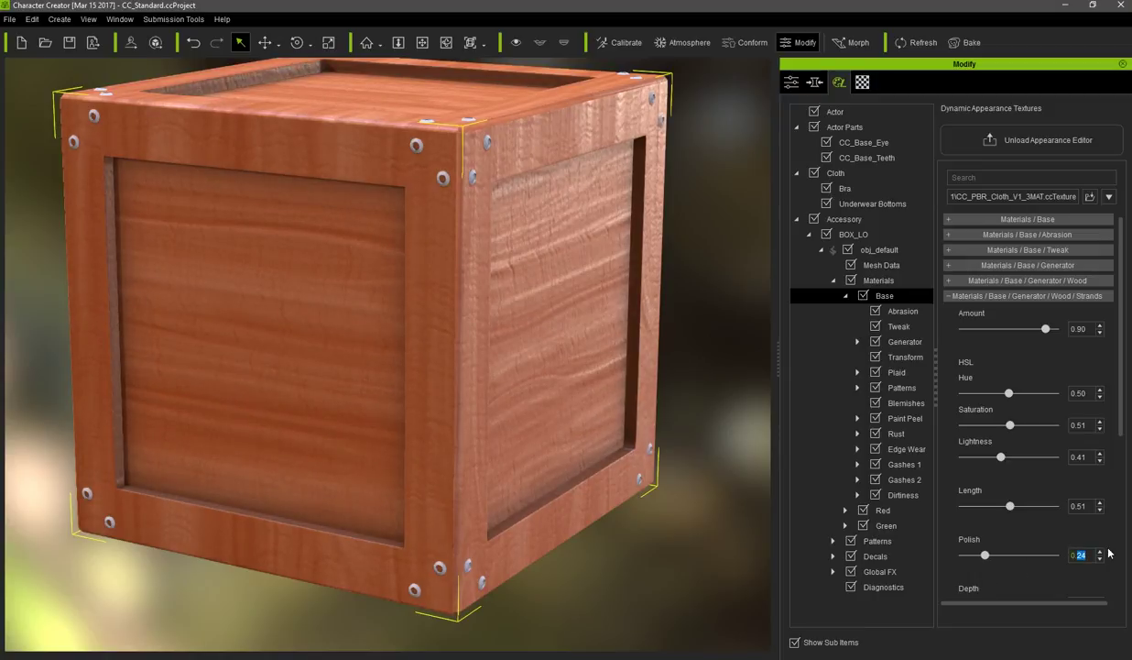
key("Return")
right_click_drag(536, 322, 532, 270)
middle_click_drag(542, 254, 541, 273)
right_click_drag(542, 273, 527, 275)
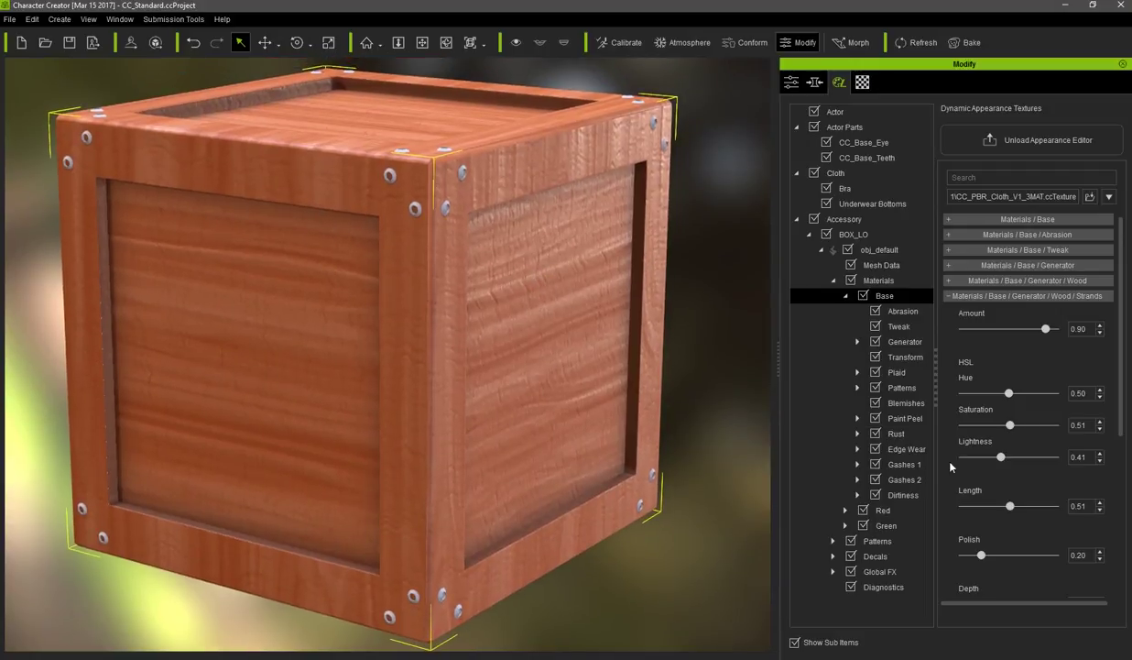
- Try different Depth values for the wood strands and restore the Depth to 0.25
scroll(1117, 428, "down", 1)
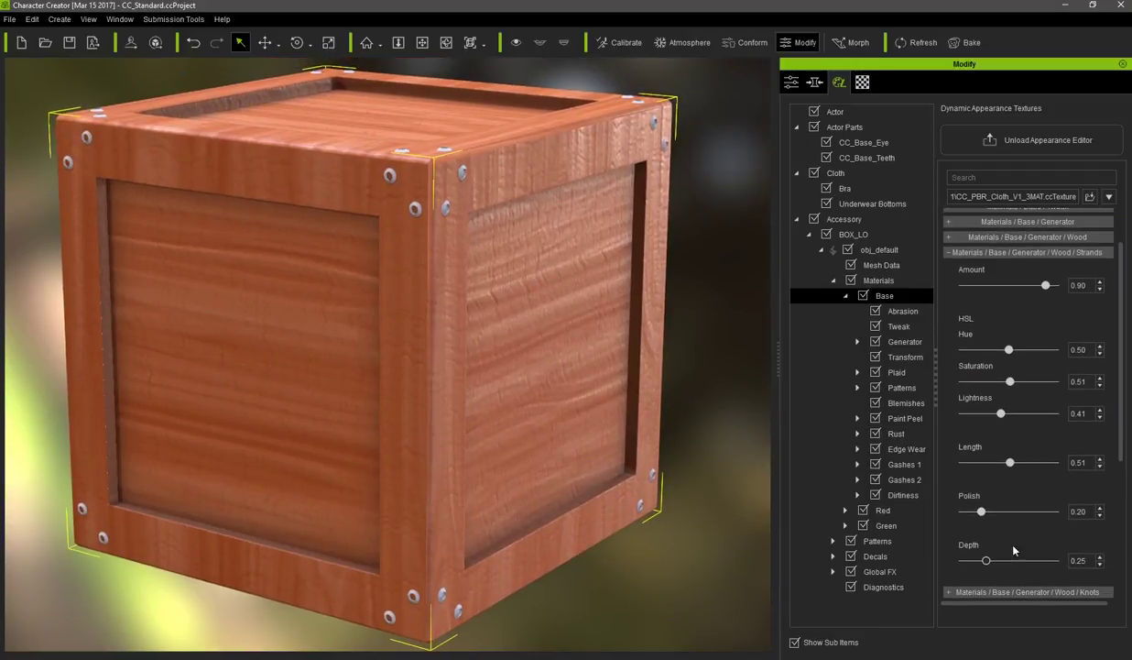
left_click_drag(986, 560, 1010, 560)
left_click(1002, 575)
left_click_drag(972, 560, 1066, 555)
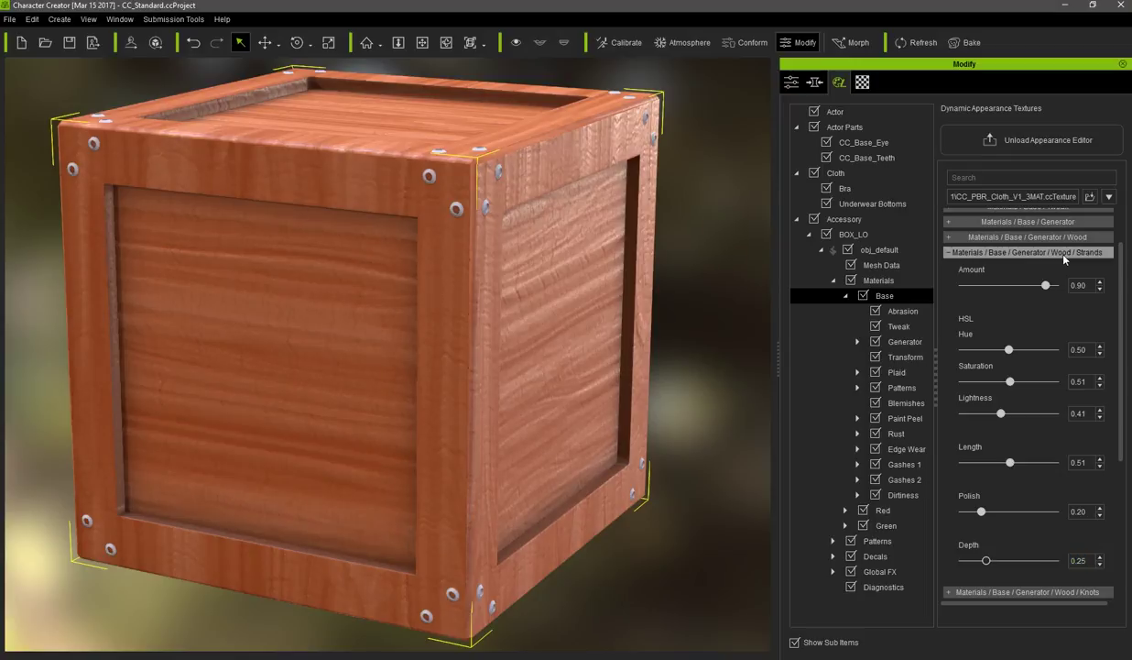
- Try a wood Knots Amount of 0.71 together with a Strands Amount of 0.52
left_click(1026, 251)
left_click(1053, 312)
left_click_drag(1006, 344, 1030, 343)
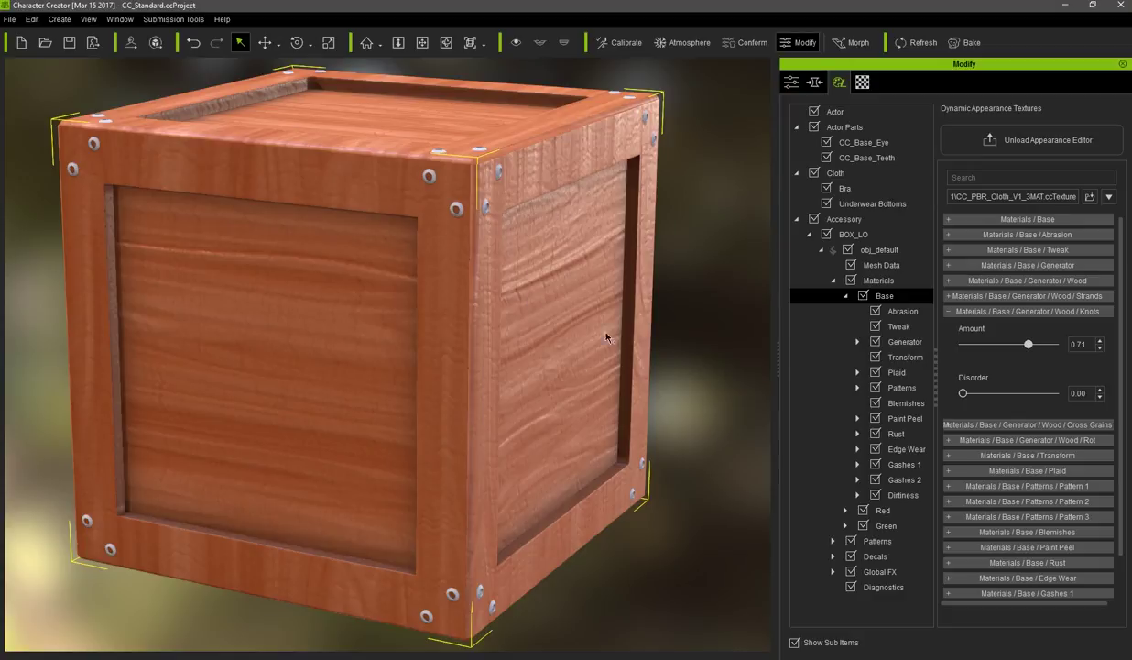
left_click(1009, 295)
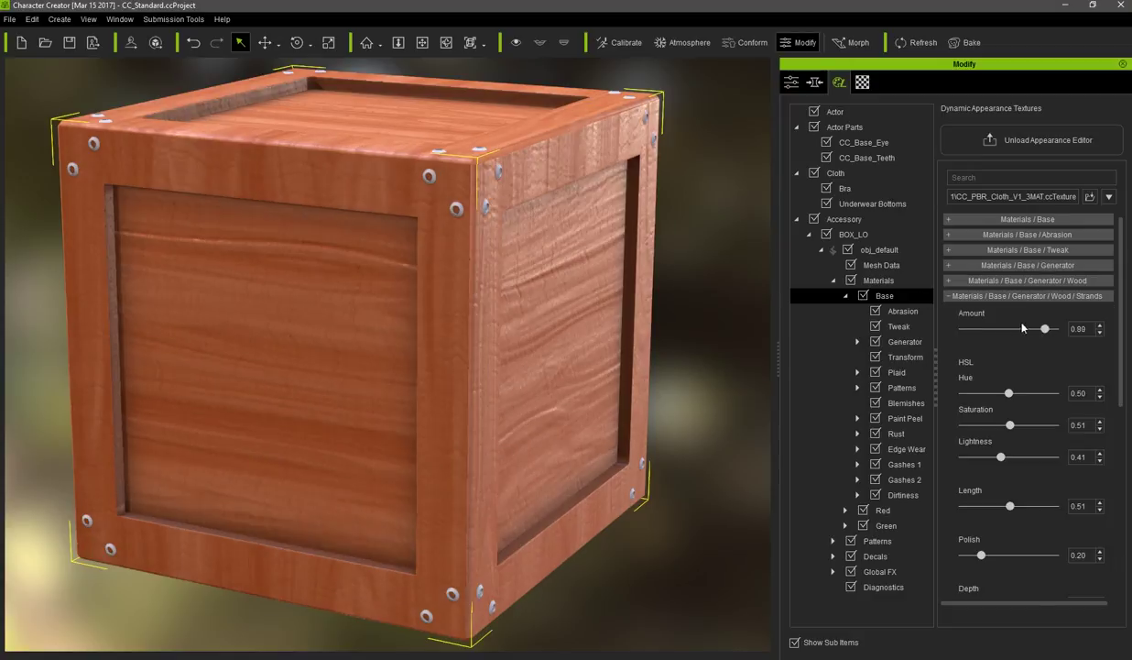
scroll(1117, 337, "down", 3)
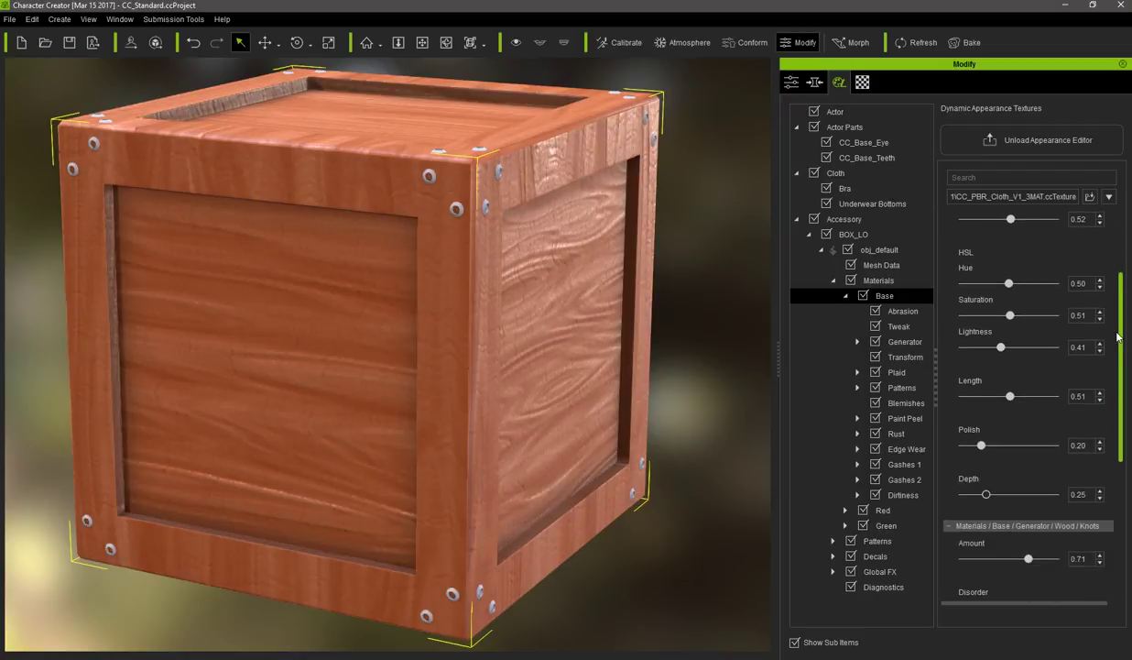
- Try a Knots Amount of 0.51, return it to 0.50, and look at the knots' Disorder setting
mouse_move(1028, 558)
left_mouse_down()
mouse_move(966, 558)
mouse_move(1012, 570)
left_mouse_up()
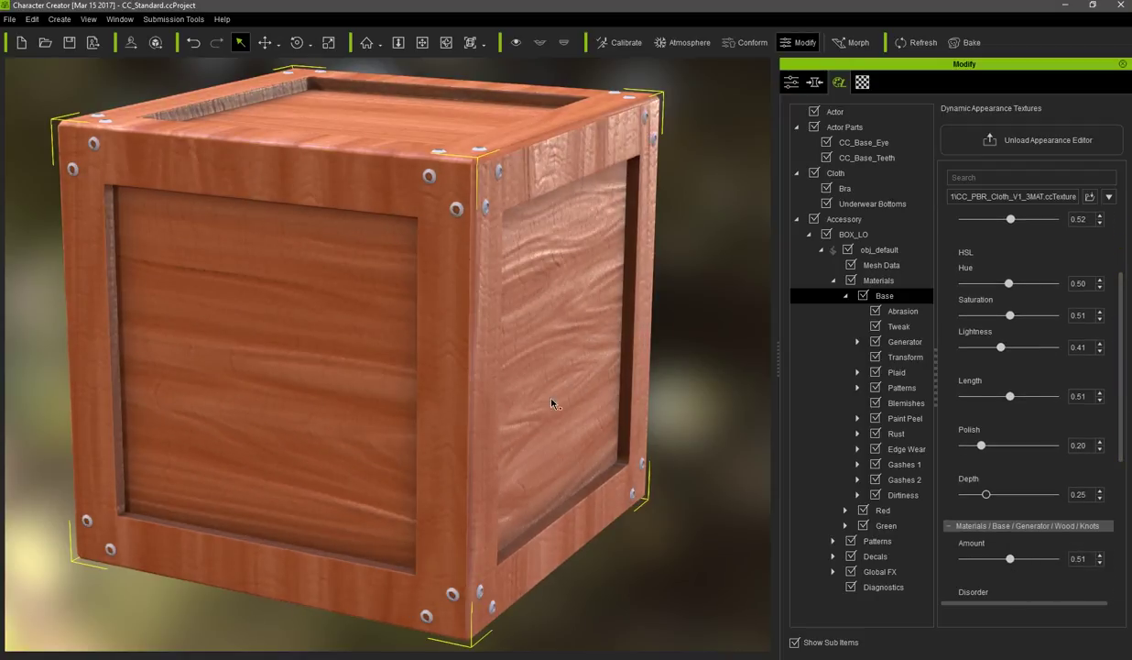
scroll(1120, 289, "up", 1)
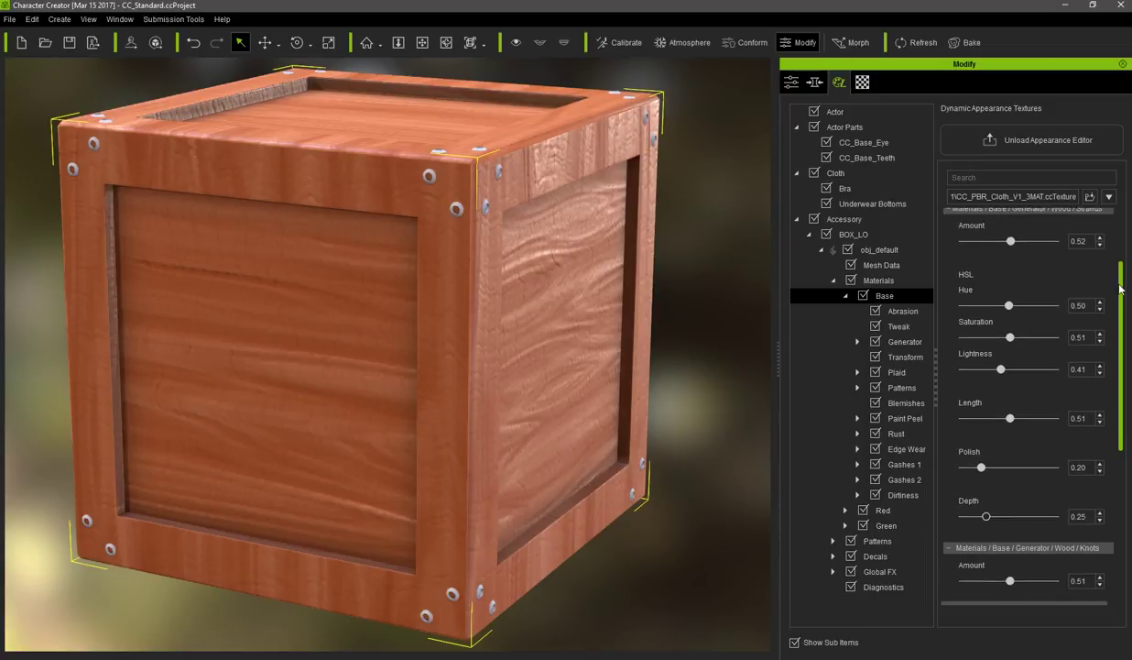
left_click_drag(1120, 289, 1120, 285)
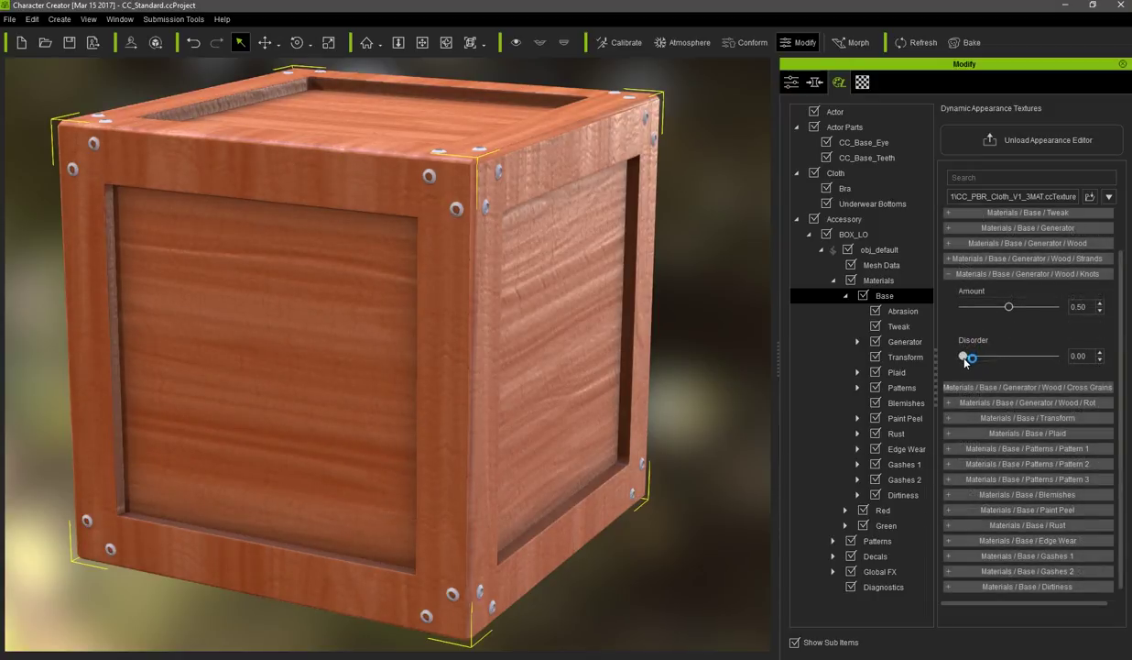
mouse_move(964, 358)
left_mouse_down()
mouse_move(974, 356)
mouse_move(964, 358)
left_mouse_up()
left_click(1038, 277)
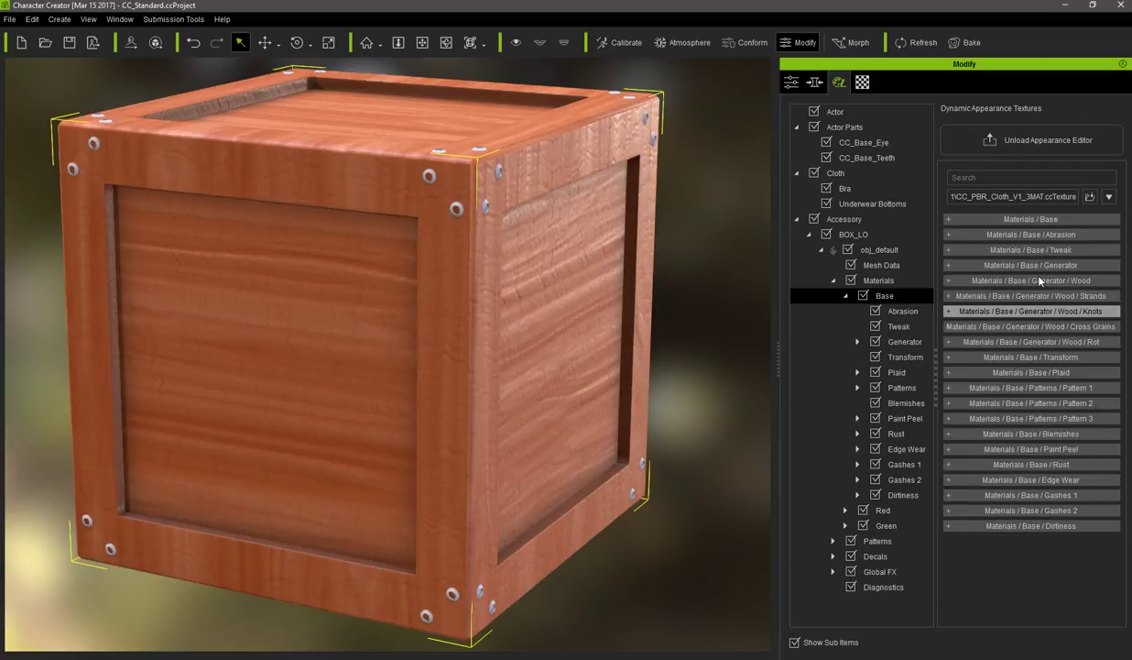
- Try a Cross Grains Amount of 0.90, inspect the crate's faces, and set the Amount to 0.20
left_click(1042, 326)
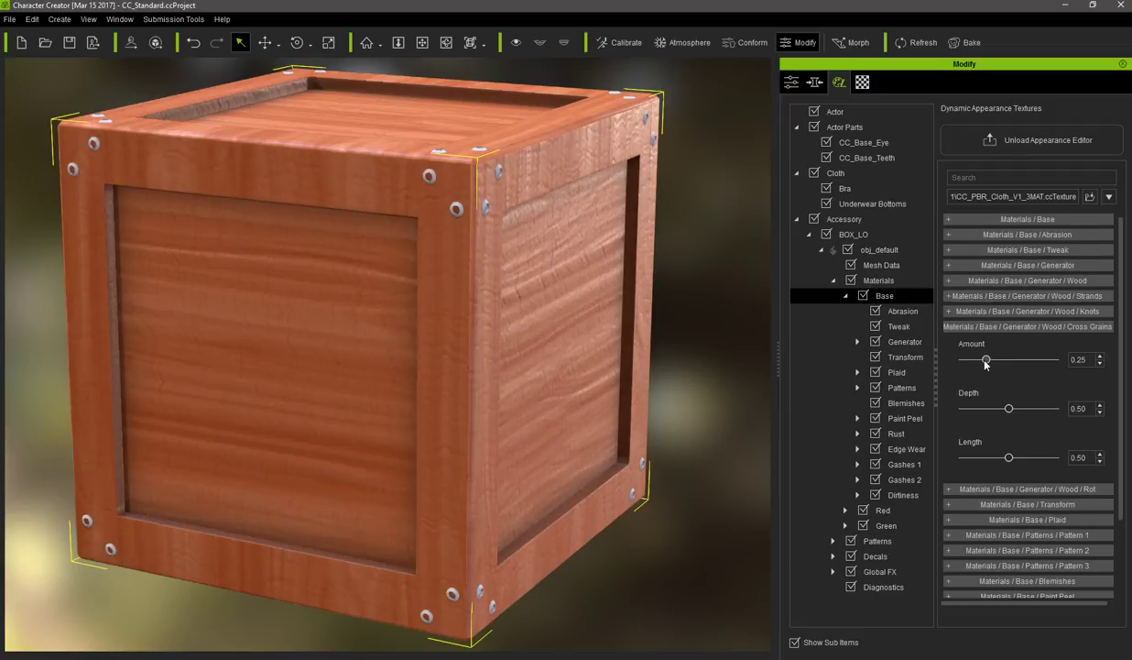
right_click_drag(658, 378, 637, 378)
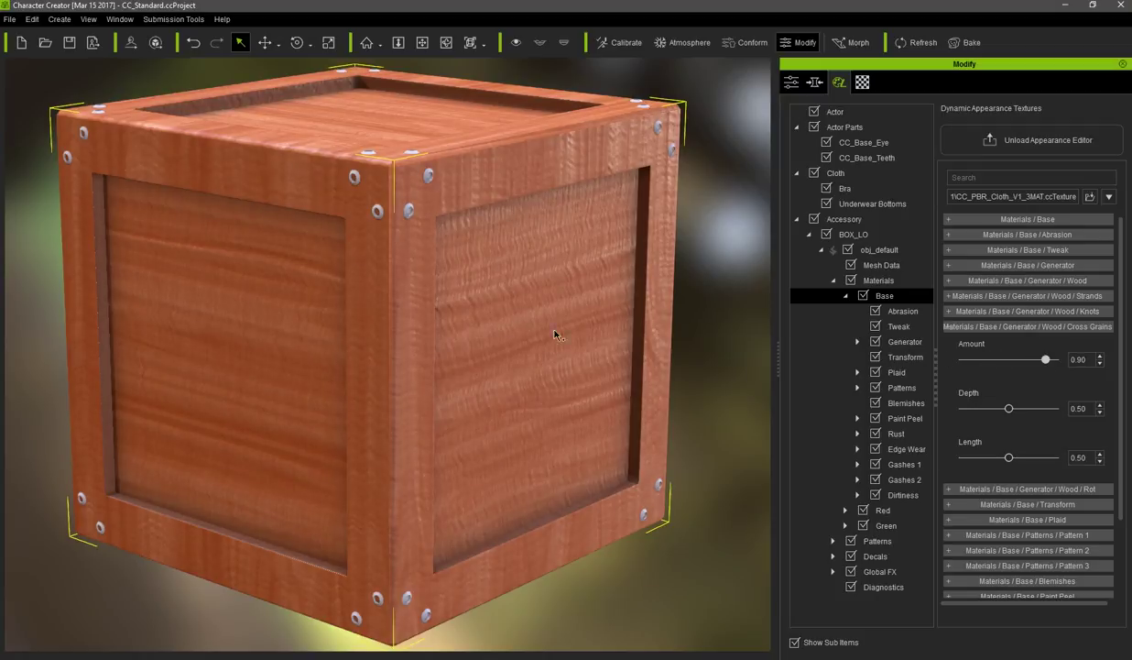
right_click_drag(545, 368, 503, 376)
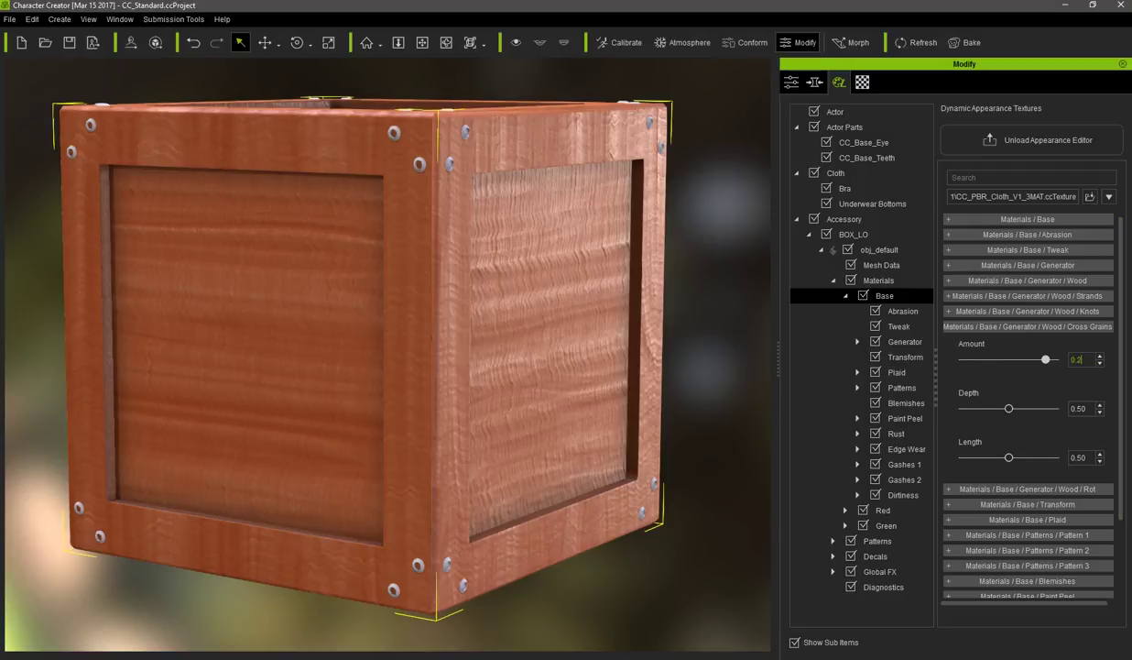
type("0.2")
key("Return")
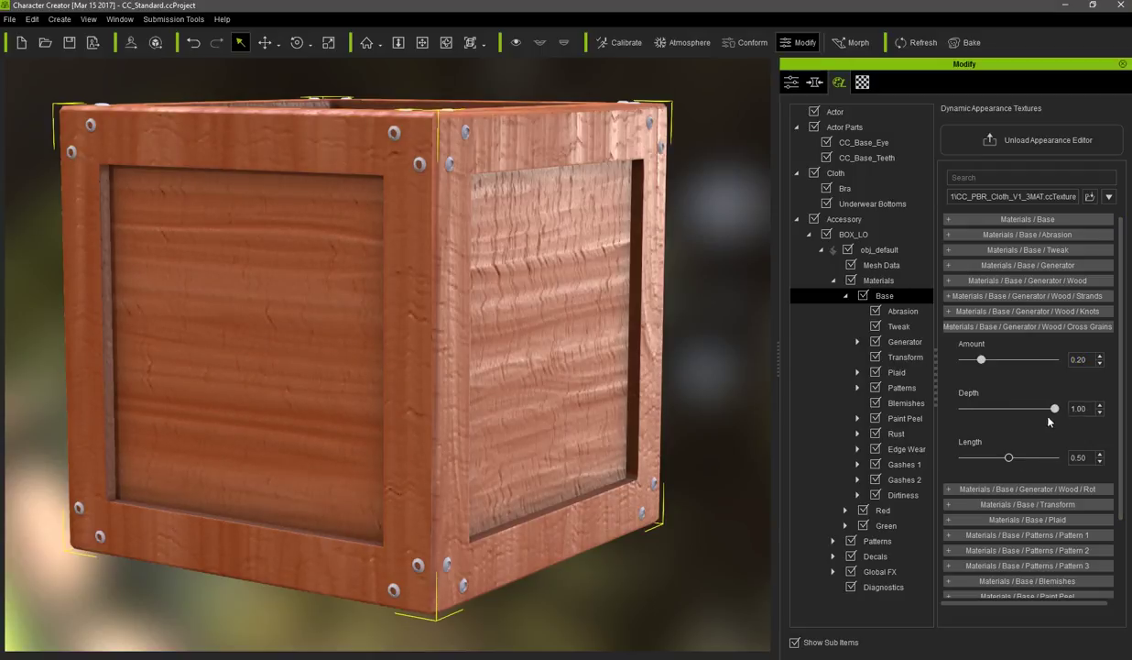
- Set the Cross Grains Depth to 0.54 and their Length to about 0.34
left_click_drag(1055, 407, 1013, 408)
type("0.54")
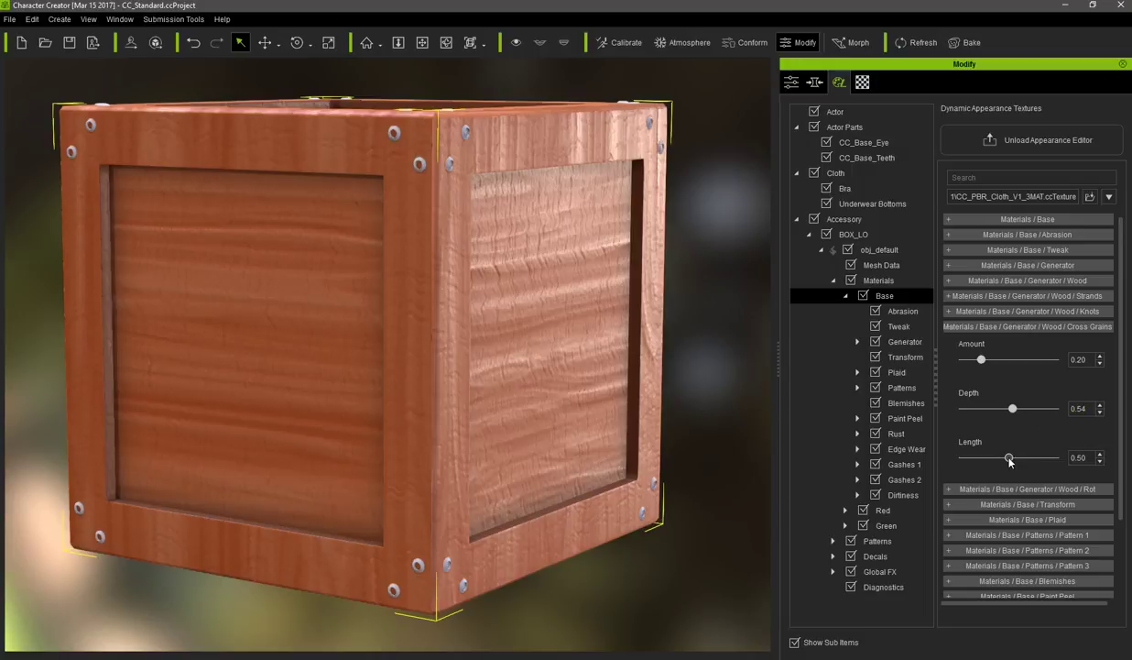
left_click_drag(1010, 458, 966, 467)
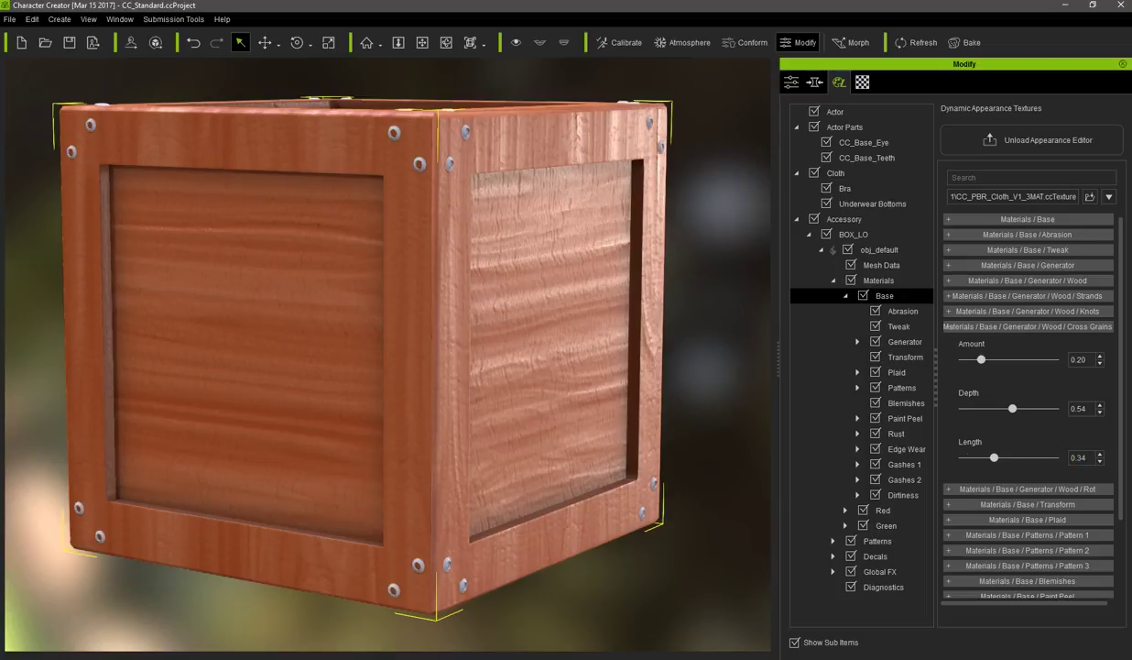
left_click(1027, 327)
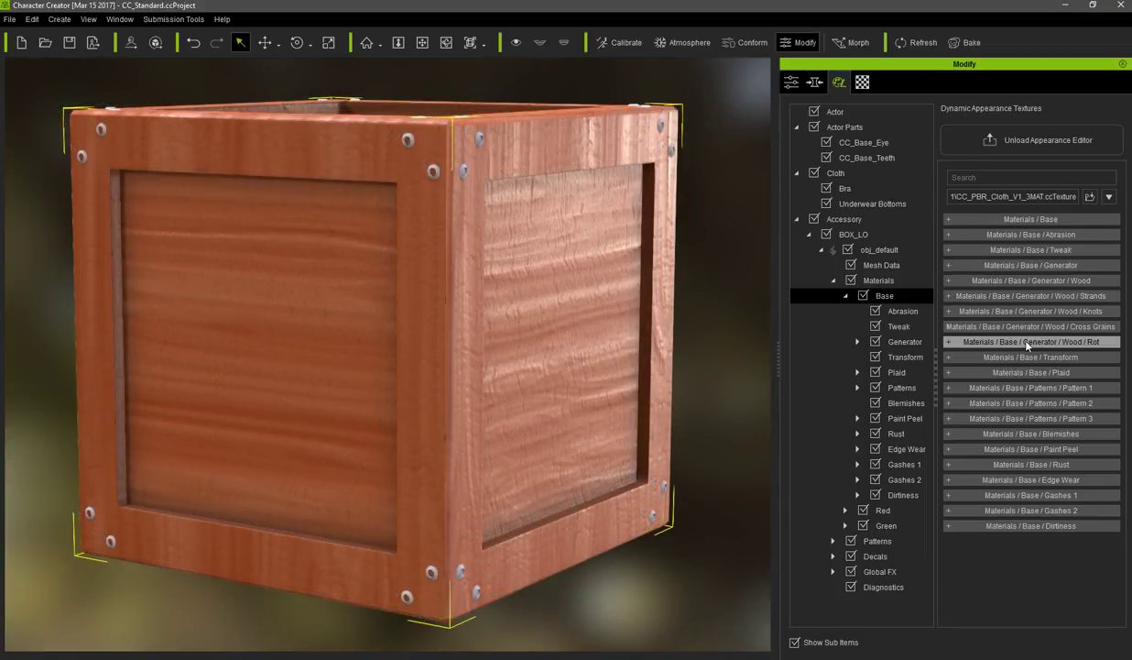
- Add wood Rot with an Amount of about 0.37 and a Hue of about 0.72, and view the whole crate
left_click(1024, 342)
left_click_drag(963, 375, 997, 375)
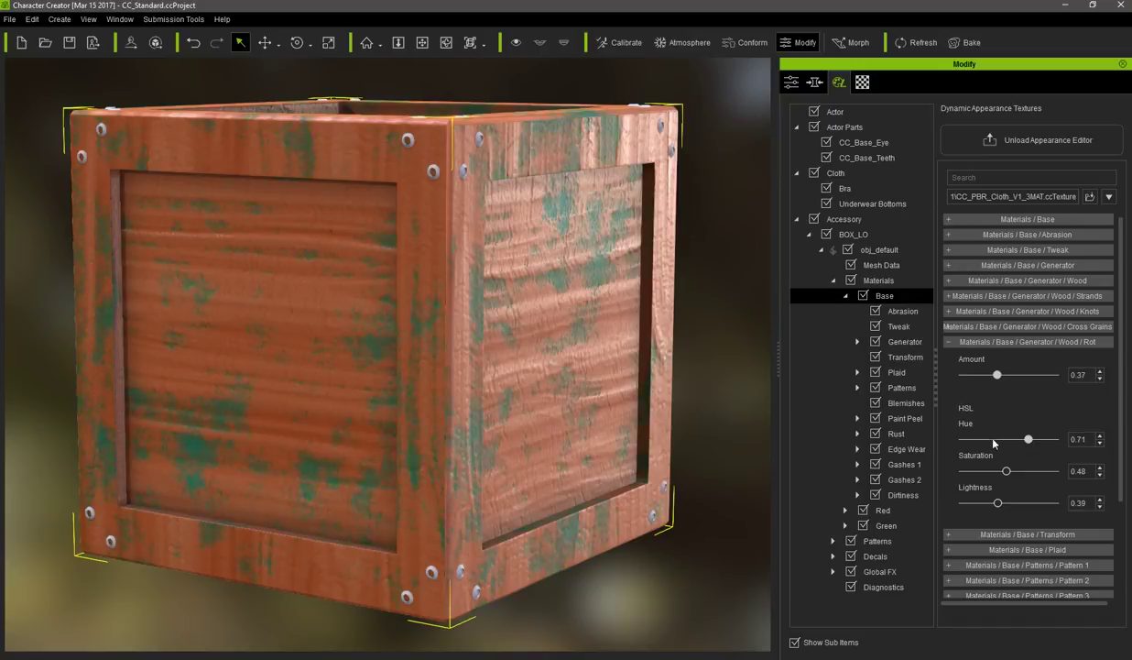
scroll(619, 316, "down", 4)
right_click_drag(601, 289, 627, 345)
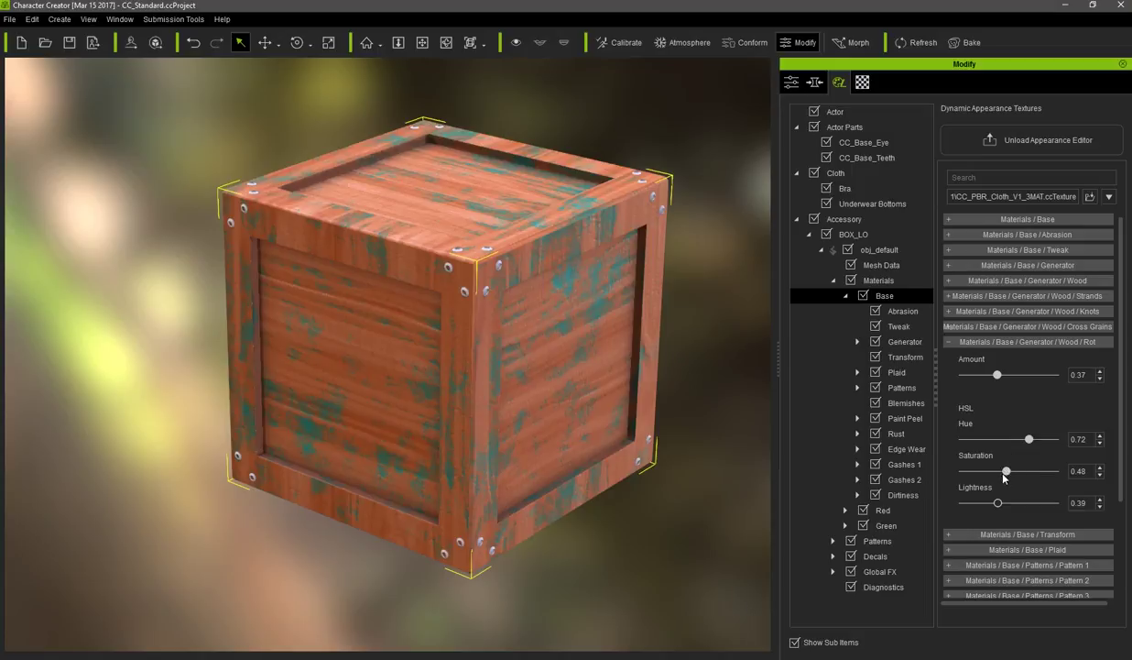
- Set the wood Rot to Hue 0.96, Saturation 0.26, Lightness 0.97 and Amount 0.14, checking the crate from several angles
left_click_drag(1006, 471, 987, 471)
left_click_drag(1029, 439, 1039, 439)
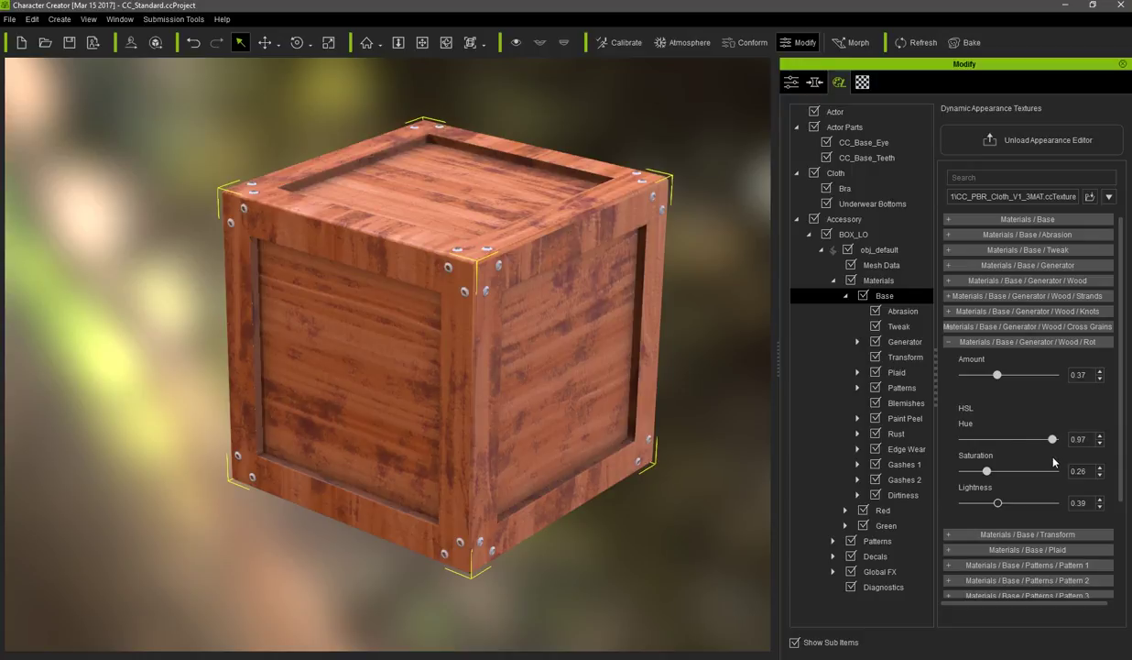
left_click_drag(996, 504, 983, 508)
right_click_drag(611, 410, 709, 381)
left_click_drag(981, 509, 1050, 503)
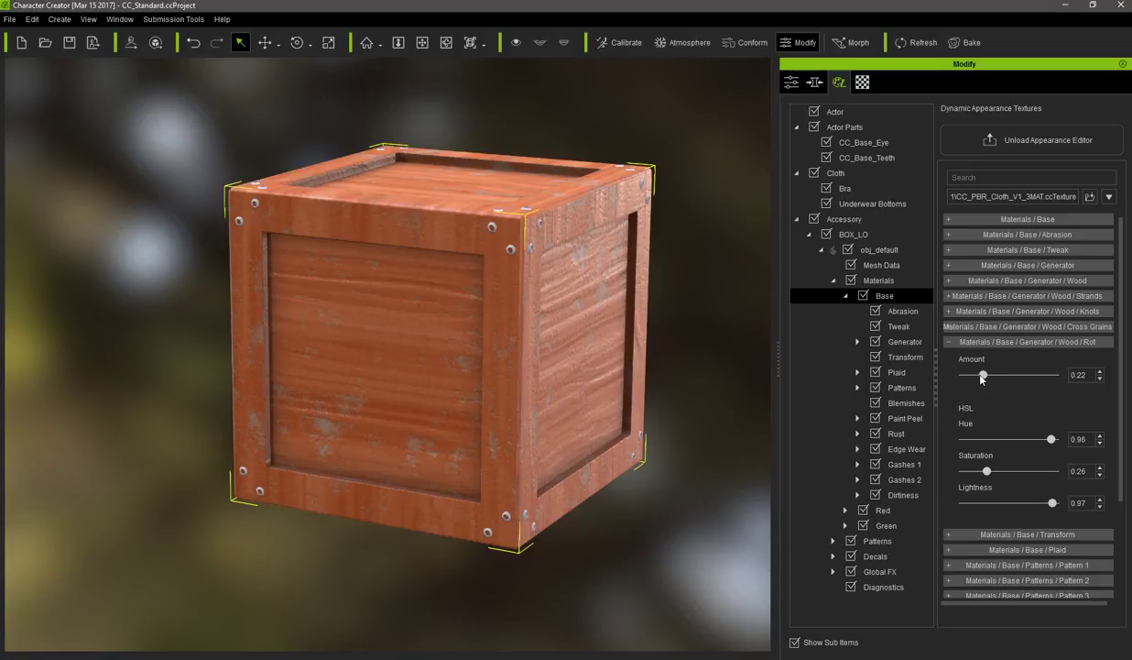
right_click_drag(638, 300, 591, 405)
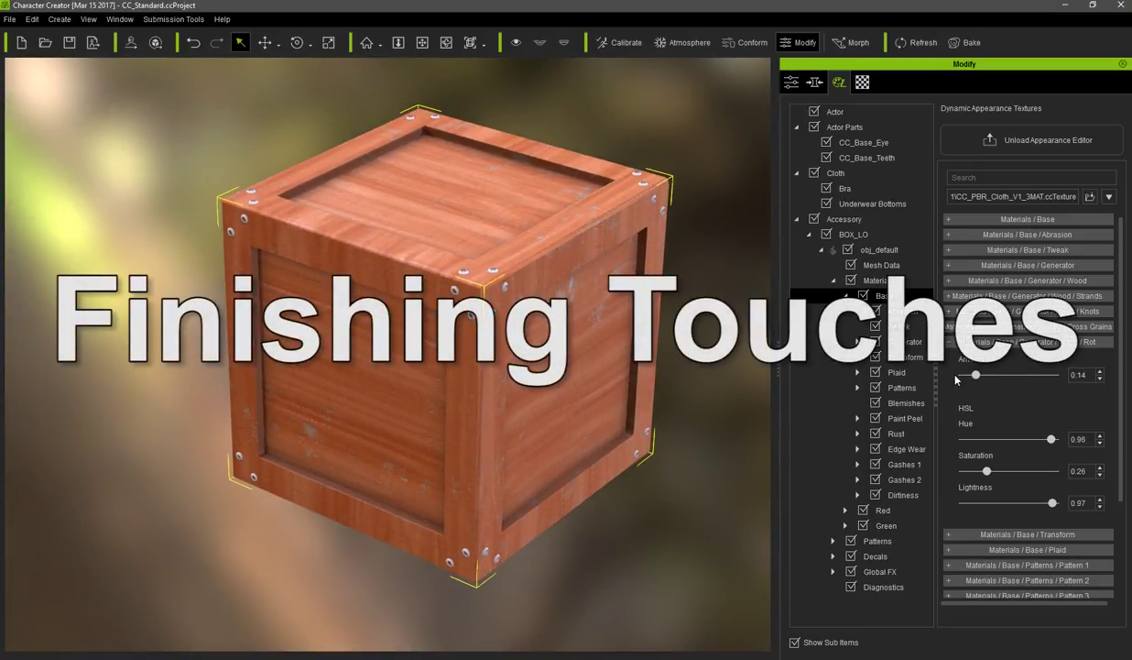
- Set the Base material's Tweak colour to Contrast 0.61, Luminosity 0.18, Hue 0.45 and Saturation 0.51
left_click(1027, 341)
left_click(907, 327)
left_click(1015, 220)
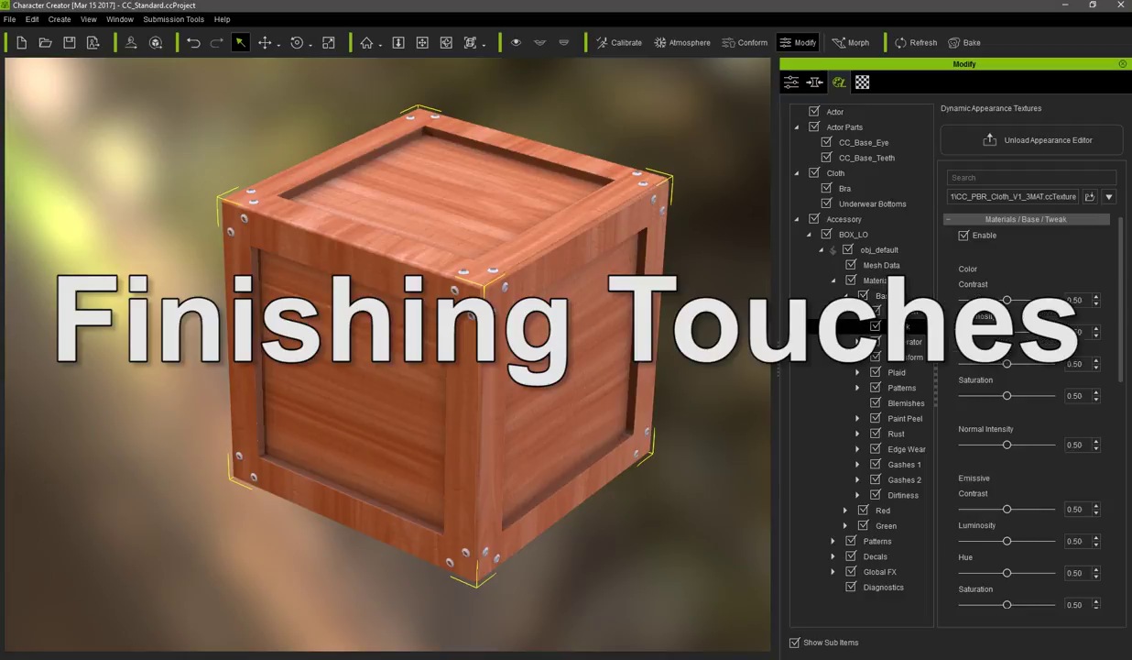
left_click_drag(1007, 300, 982, 299)
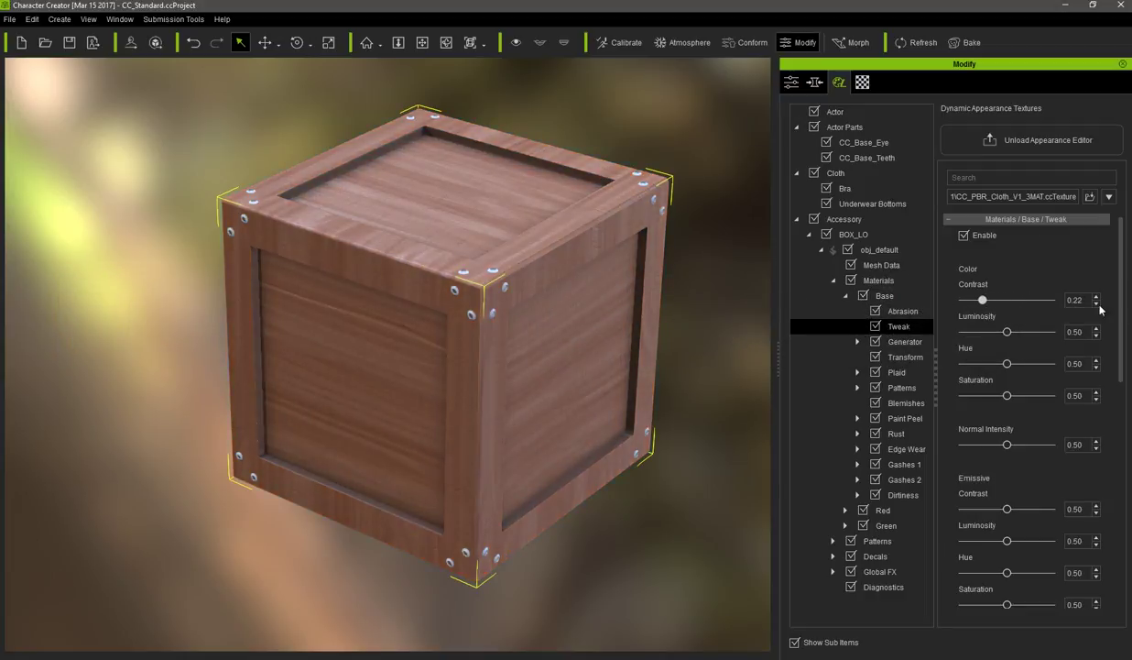
key("Return")
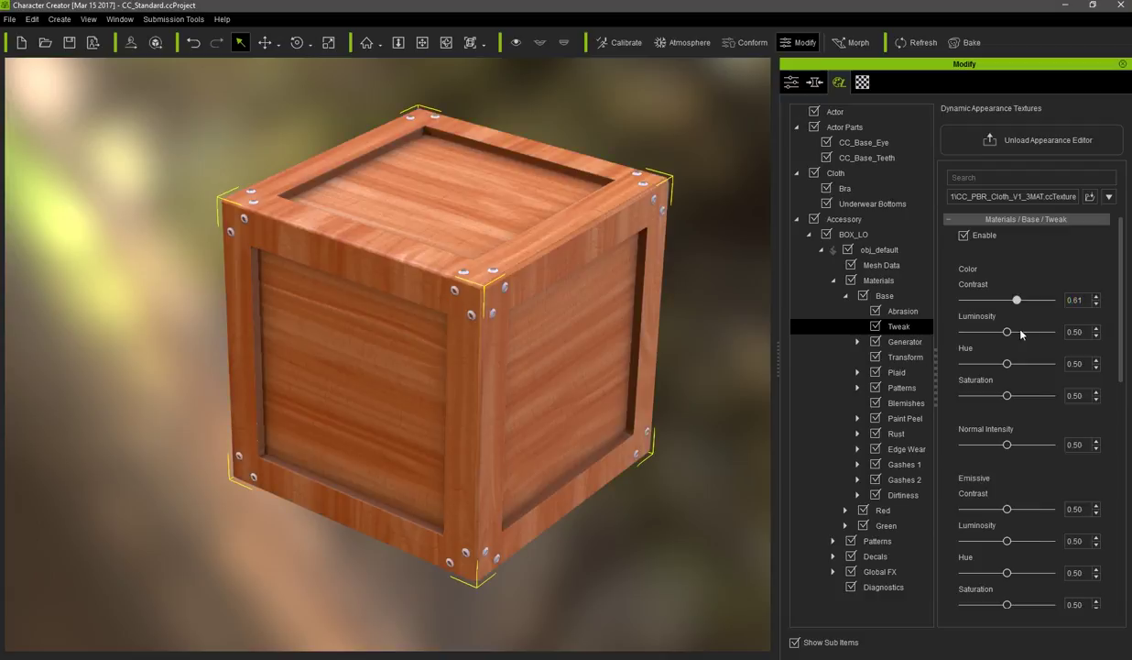
left_click_drag(1018, 336, 1005, 363)
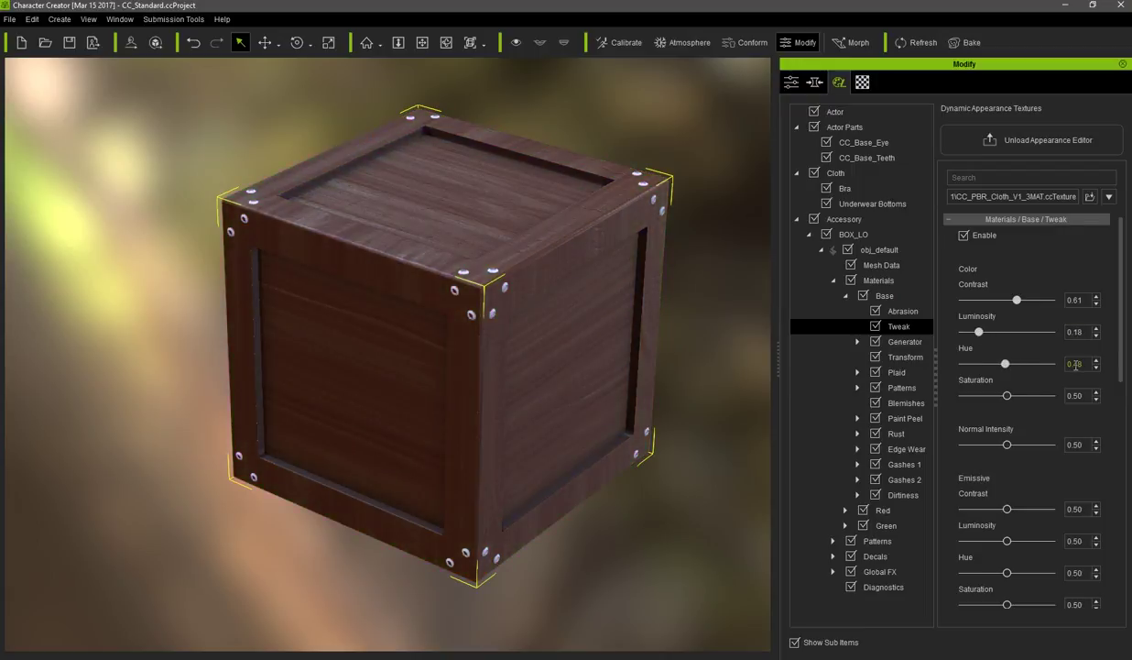
right_click_drag(516, 338, 522, 274)
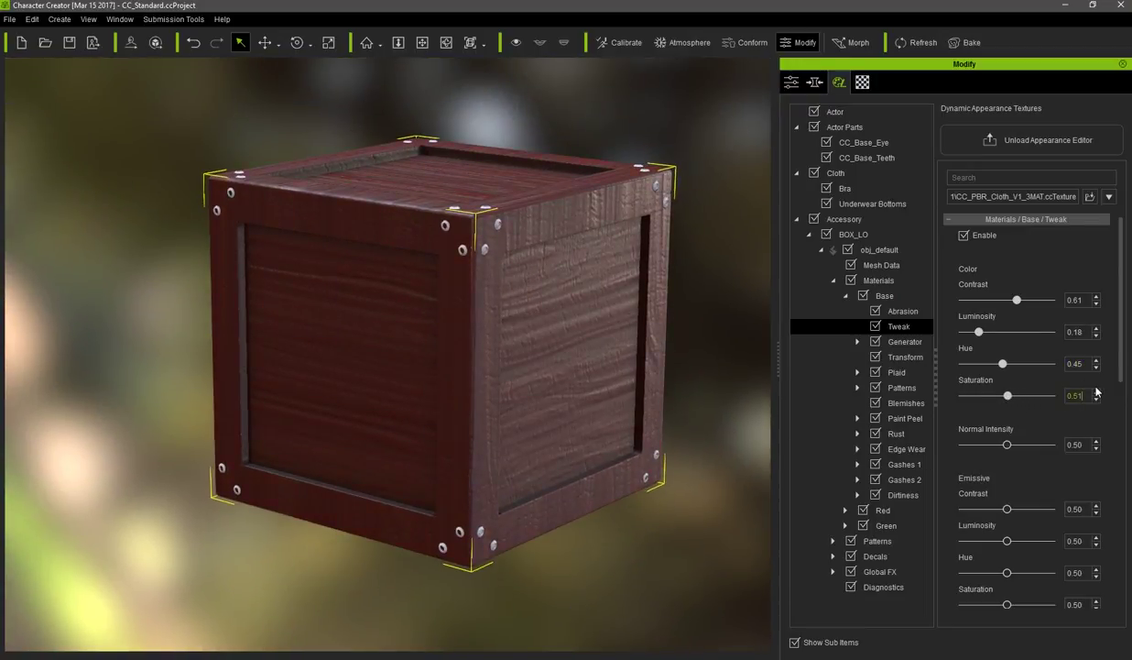
- Try a Tweak Normal Intensity of 0.72, set it to 0.20, and view the crate's surface relief
left_click_drag(1011, 446, 1027, 445)
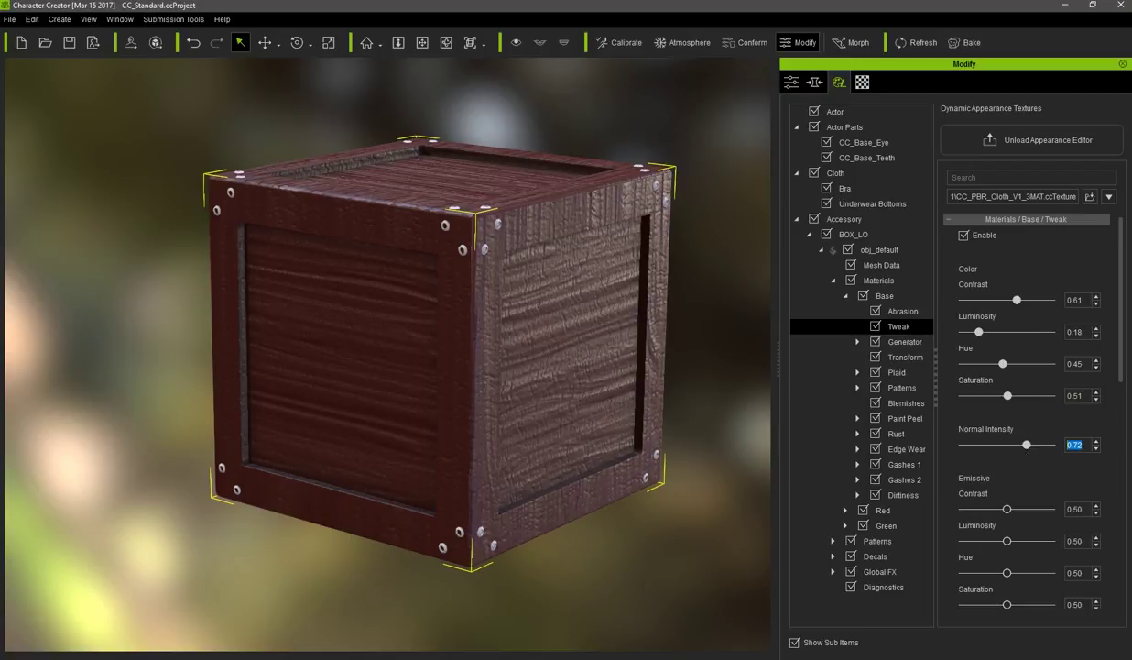
key("Return")
right_click_drag(577, 335, 697, 376)
- Try Emissive Luminosity values of 0.70 and 0.84 in the Tweak settings, and return it to 0.50
left_click_drag(1119, 361, 1120, 376)
double_click(1081, 503)
key("BackSpace")
type("7")
key("Return")
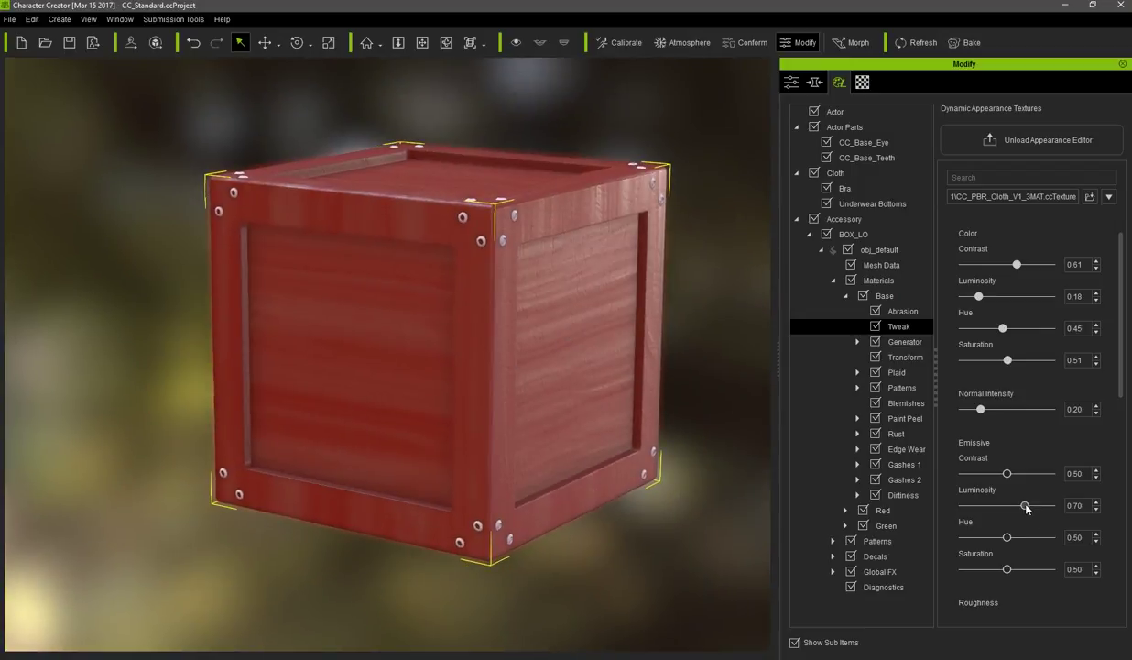
left_click_drag(1028, 507, 1043, 512)
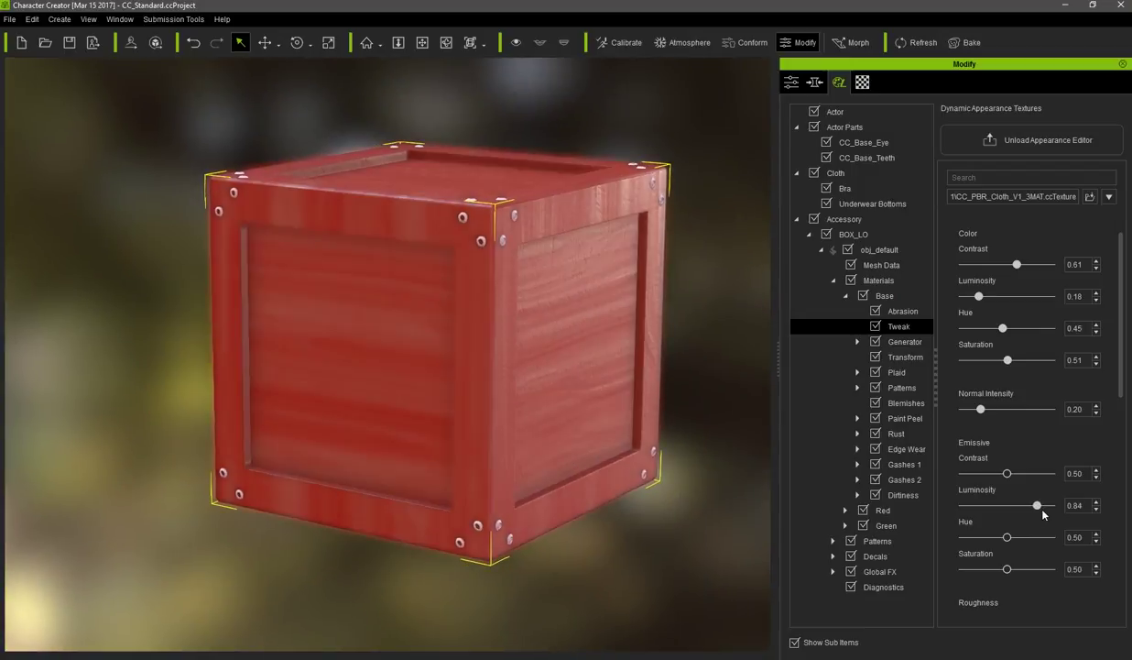
key("Return")
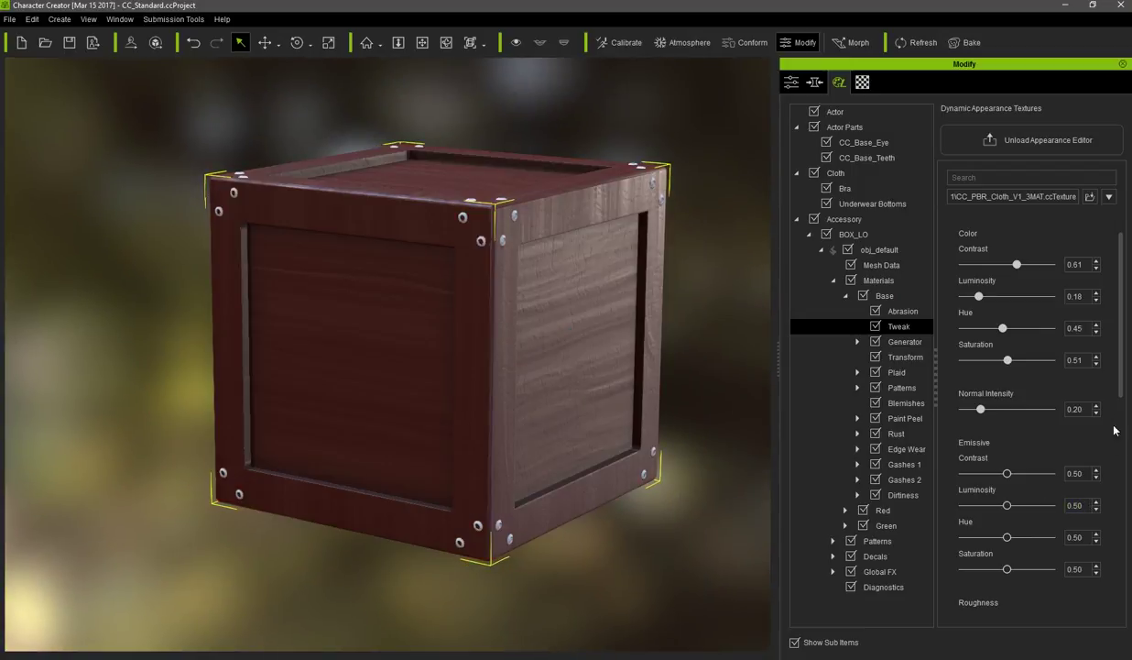
- Lower the Roughness Luminosity in the Base material's Tweak settings and view the crate's shine from another angle
scroll(1119, 400, "down", 3)
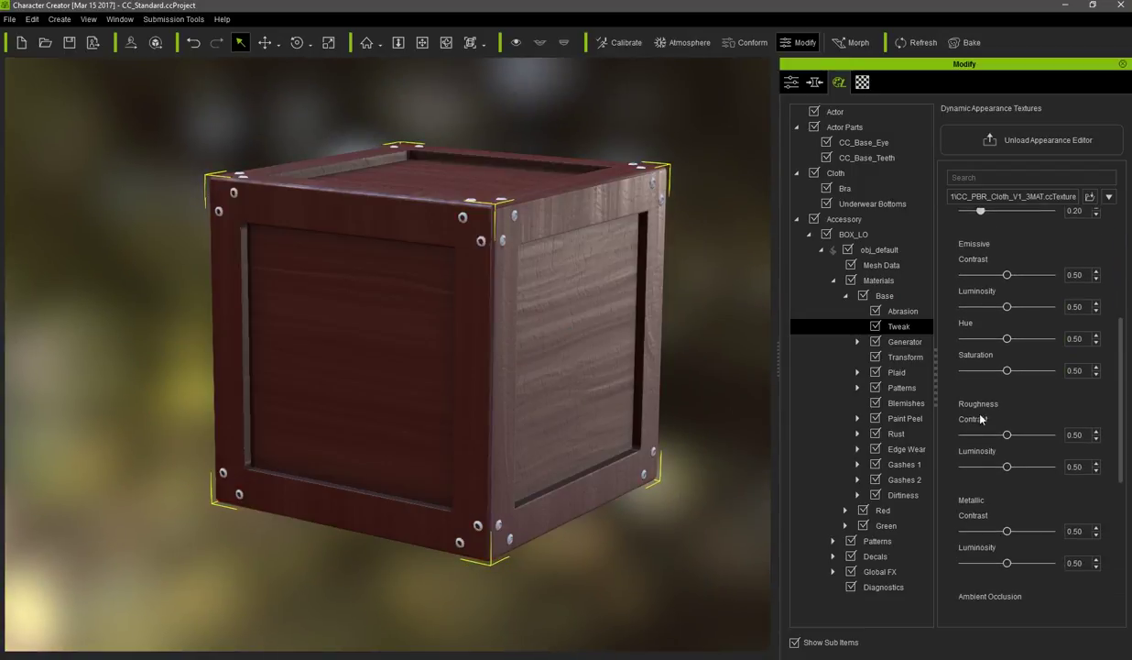
left_click_drag(1009, 467, 981, 467)
right_click_drag(605, 308, 647, 361)
- Rotate the environment lighting around the crate in two passes and examine how its wooden faces reflect the light
key("e")
left_click_drag(394, 317, 355, 333)
key("q")
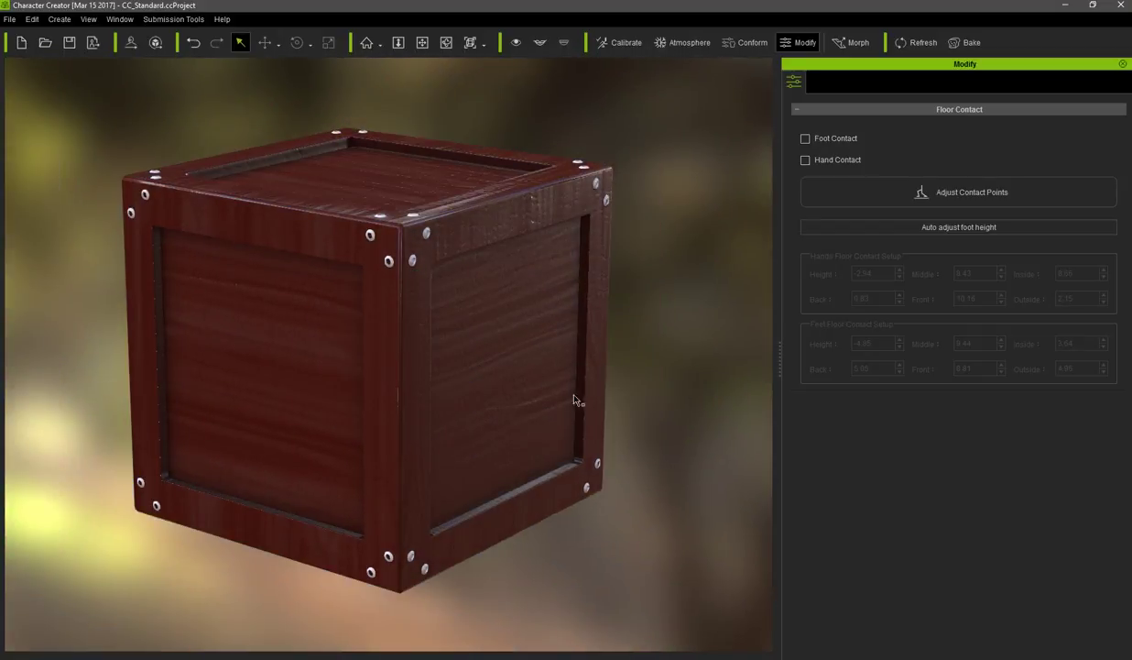
right_click_drag(576, 400, 487, 443)
key("e")
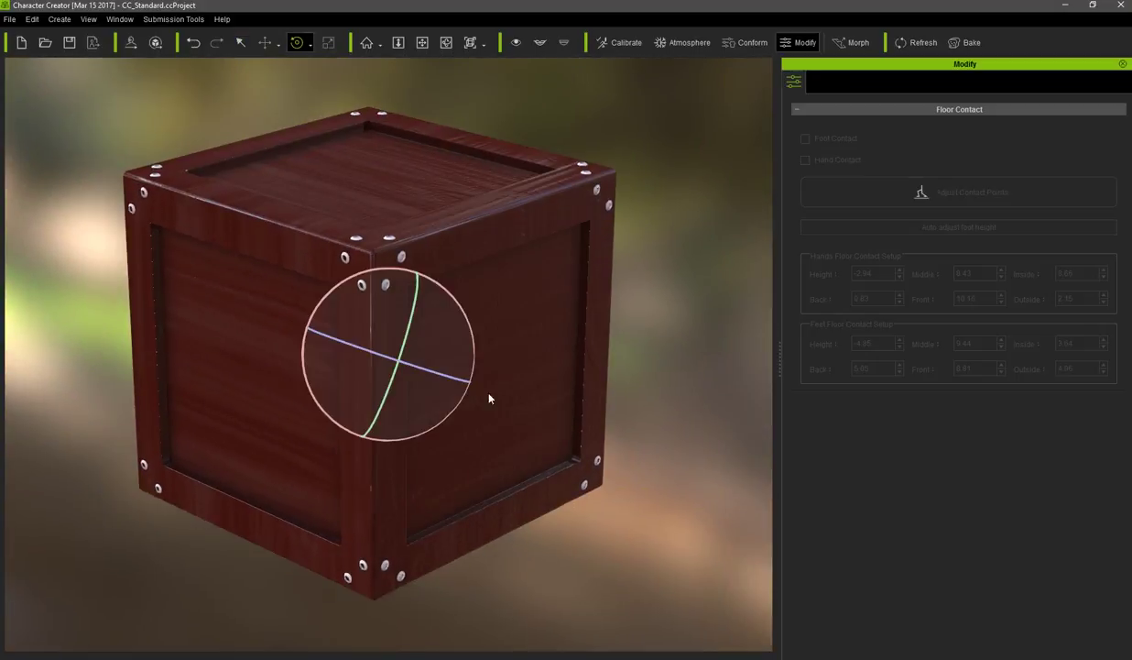
left_click_drag(447, 330, 305, 395)
key("q")
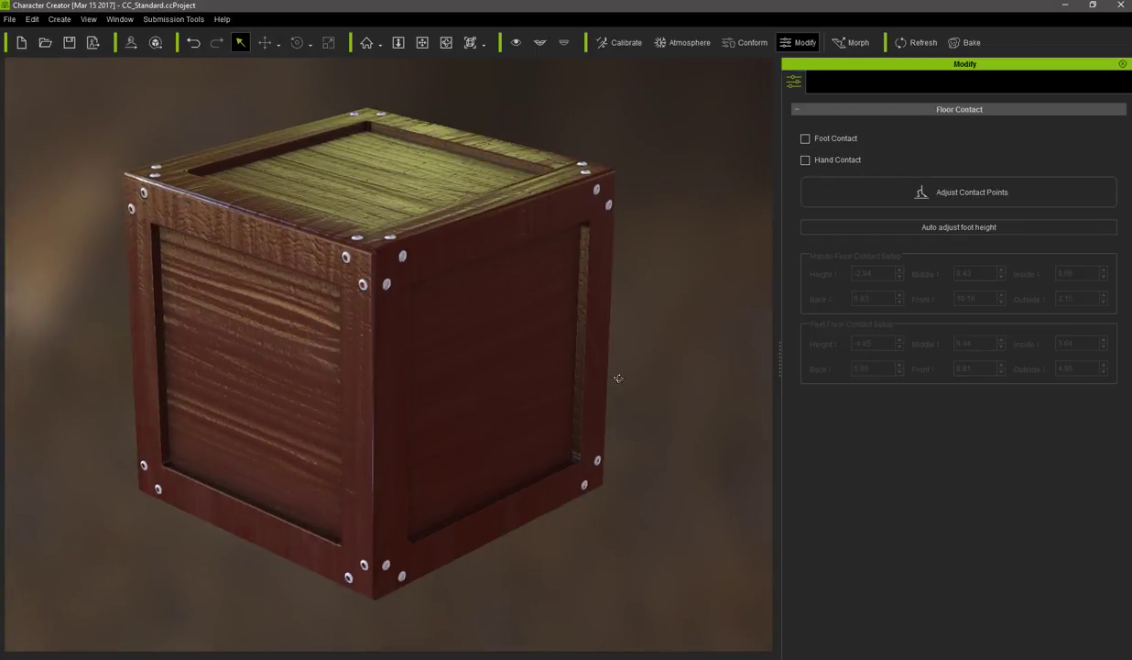